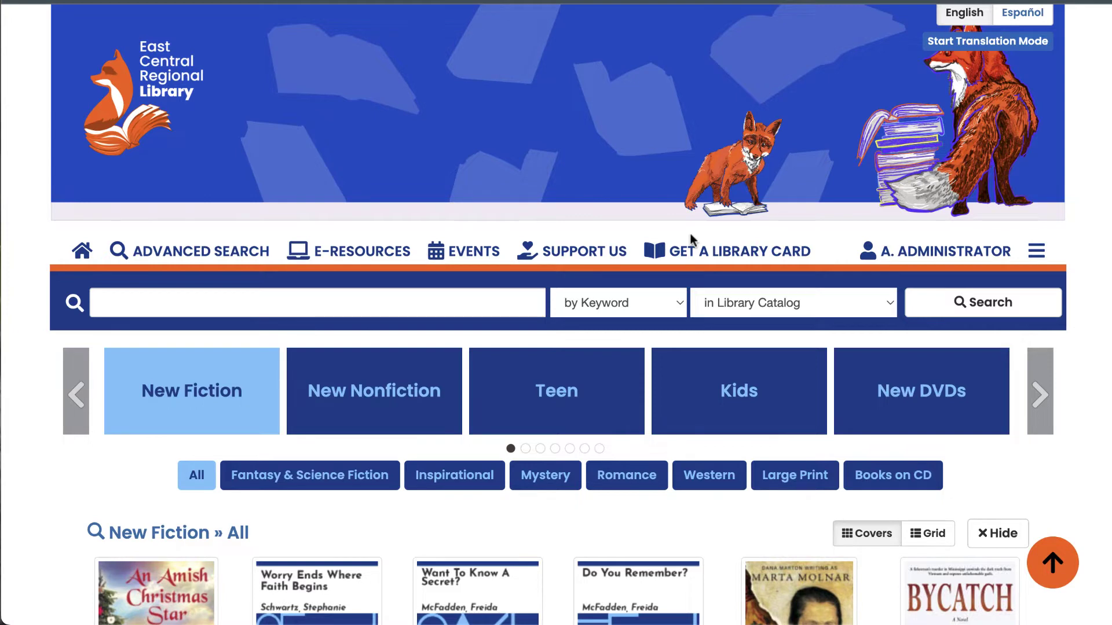
- Run a keyword catalog search for 'hiking' and scroll through the results
click(310, 299)
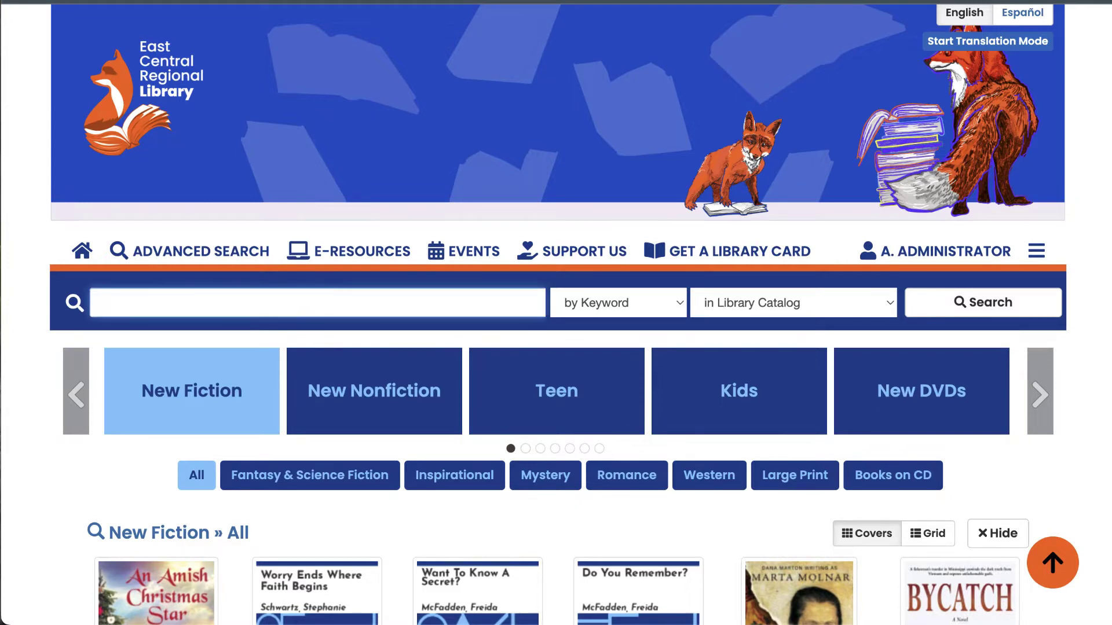
text(hiking)
key(Return)
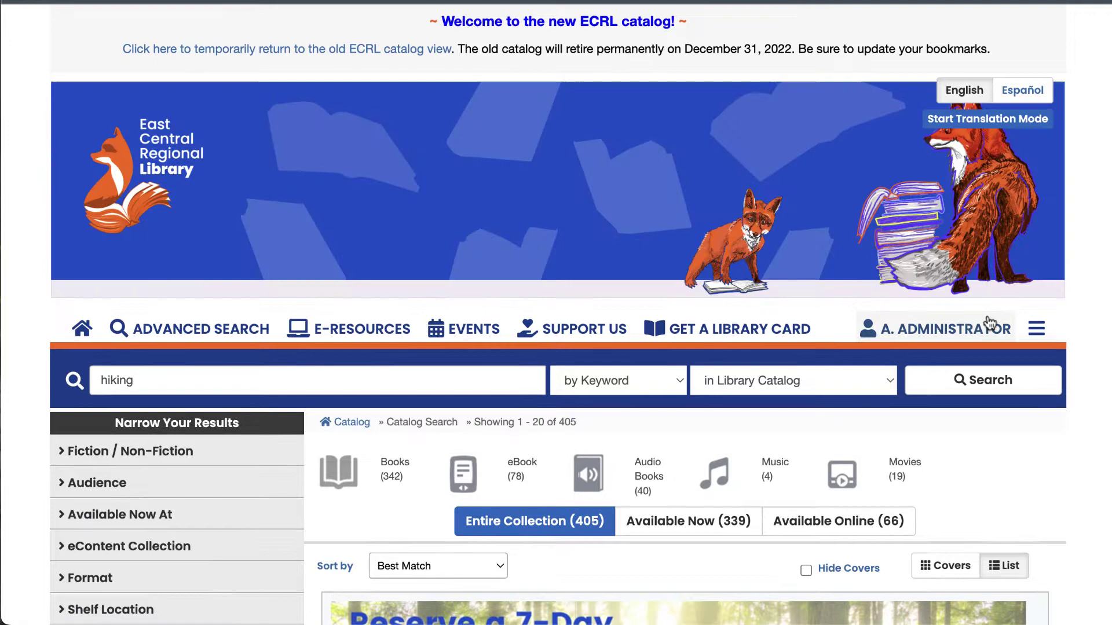
scroll(989, 322, down, 5)
scroll(1076, 335, down, 2)
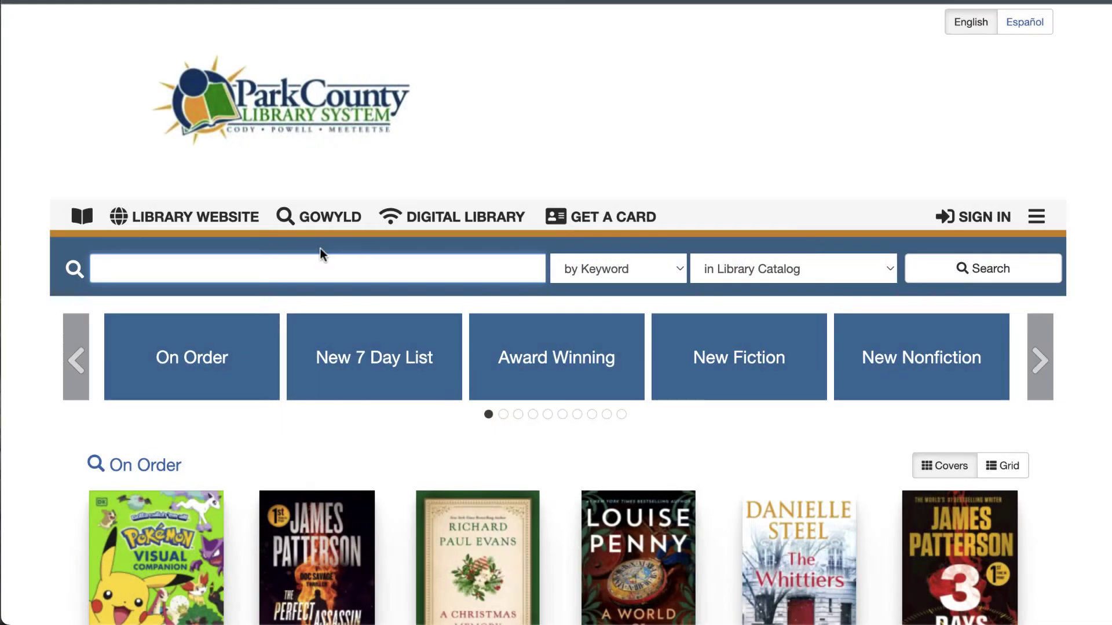
- Search Park County's catalog for 'paw patrol' and scroll down to the Meet Chase placard
text(paw patrol)
key(Return)
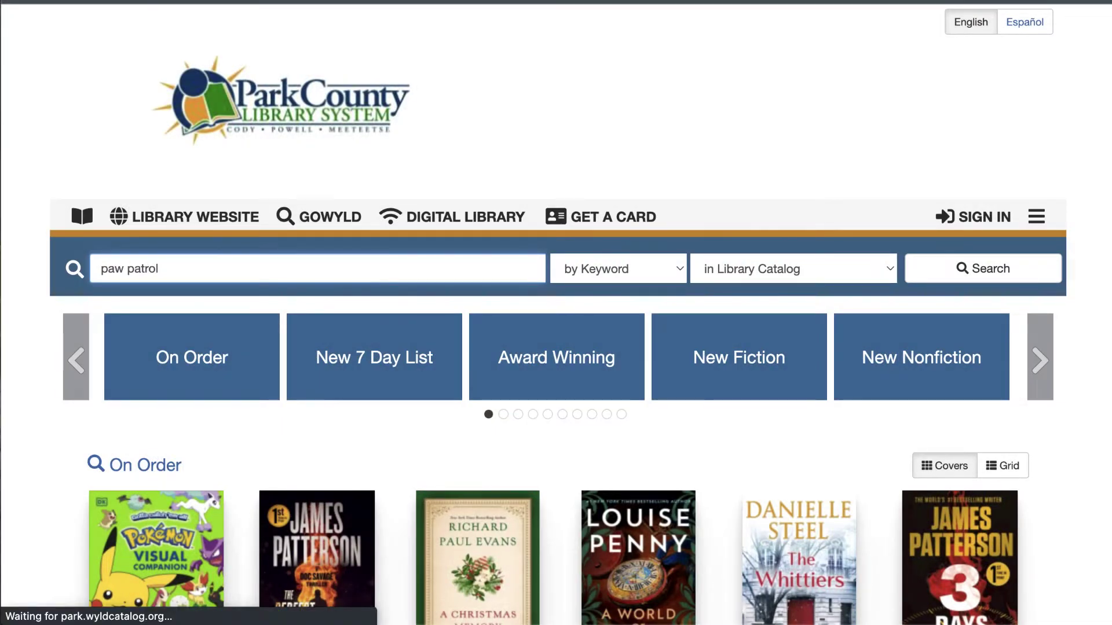
scroll(856, 170, down, 3)
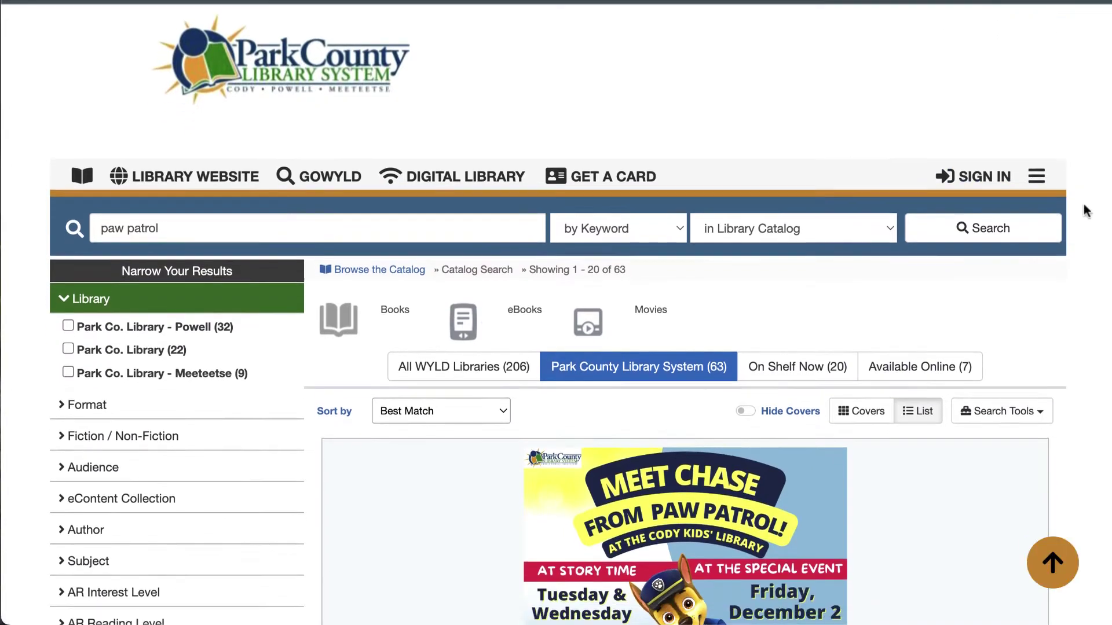
scroll(1091, 269, down, 2)
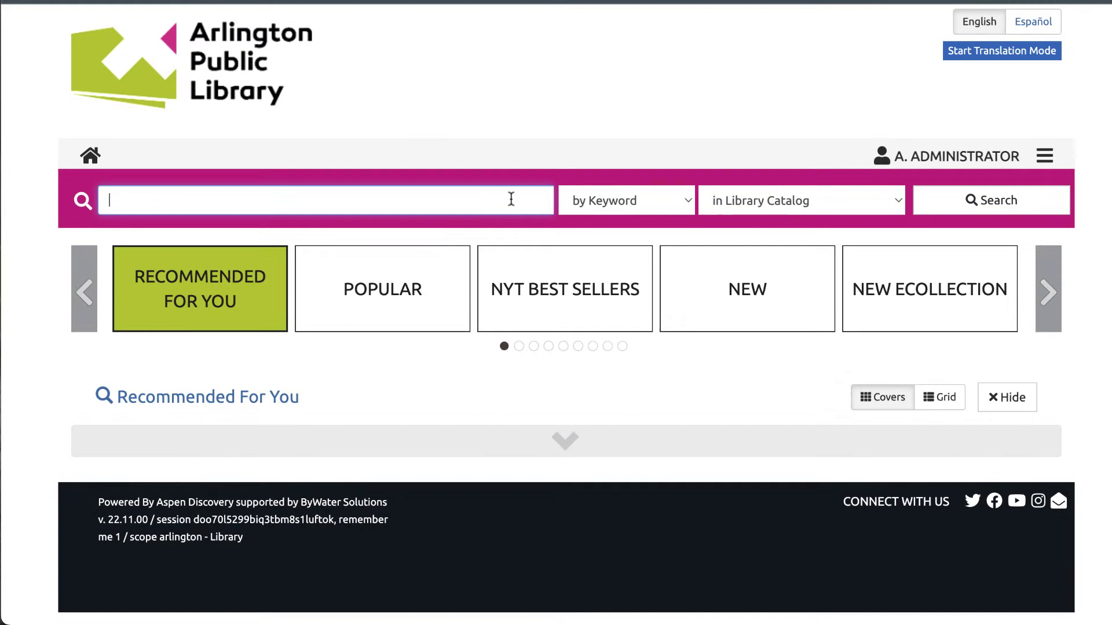
- Search Arlington's catalog for 'the guest list' and scroll to its Read-Alikes placard
text(the guest list)
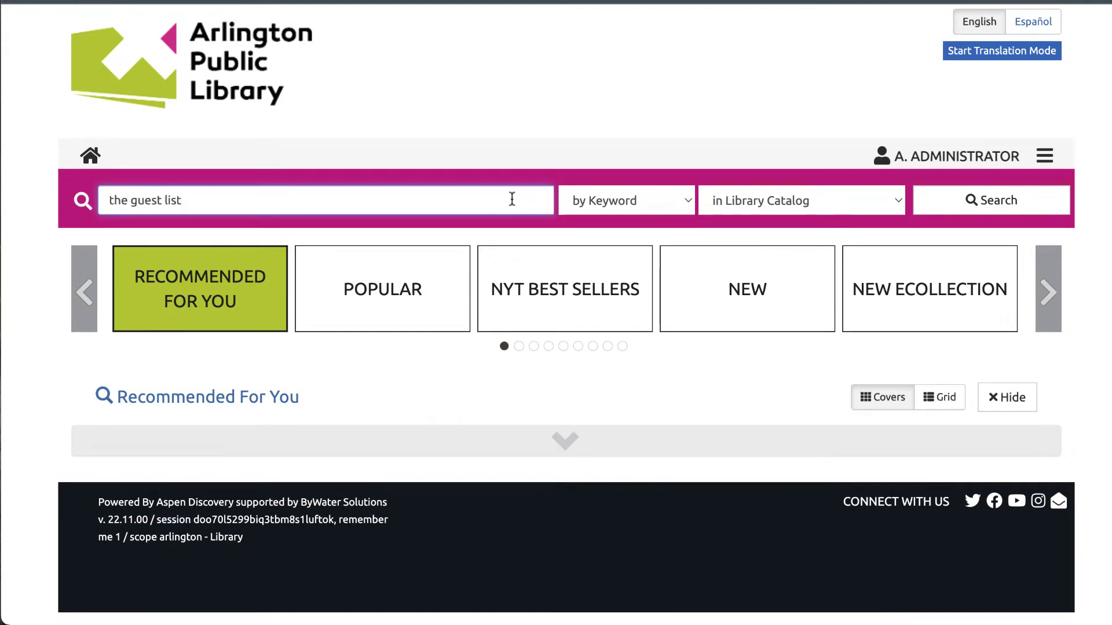
key(Return)
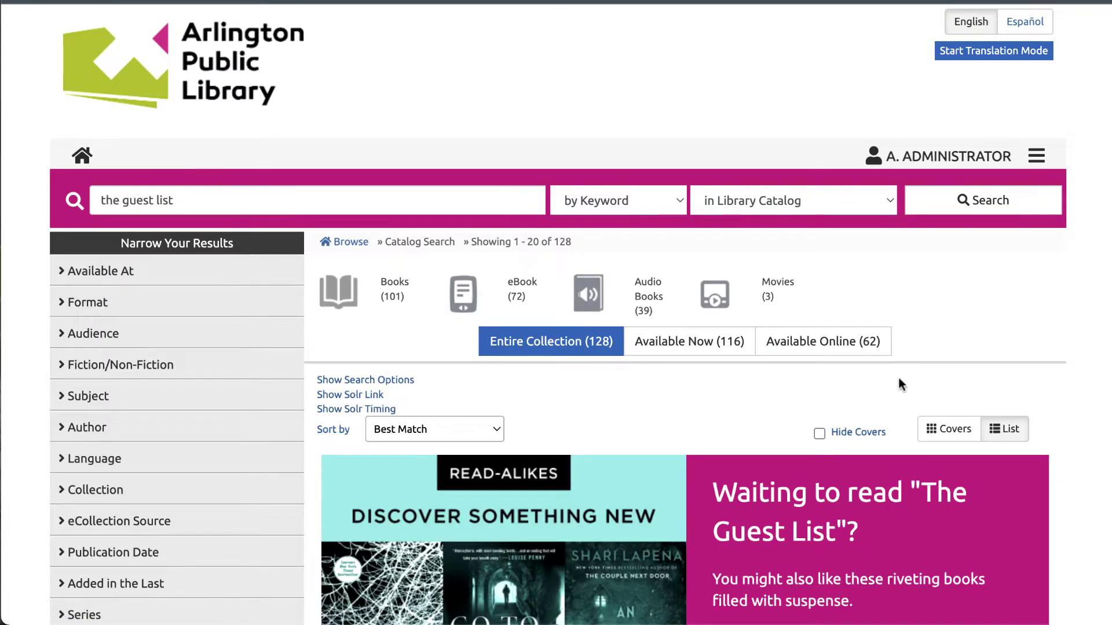
scroll(1034, 355, down, 3)
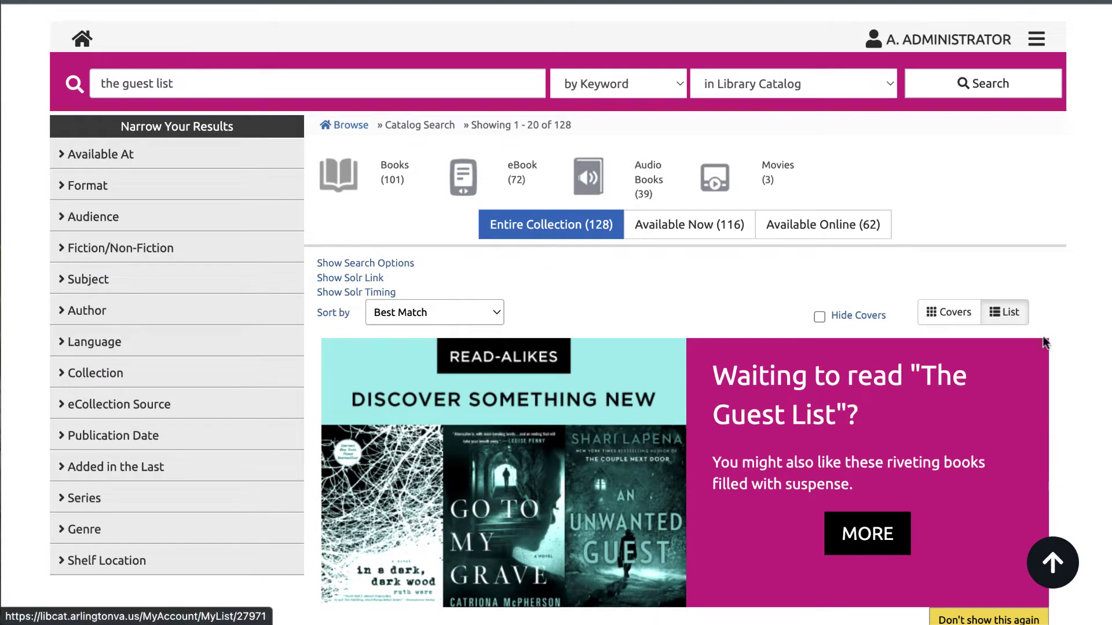
scroll(1045, 332, down, 1)
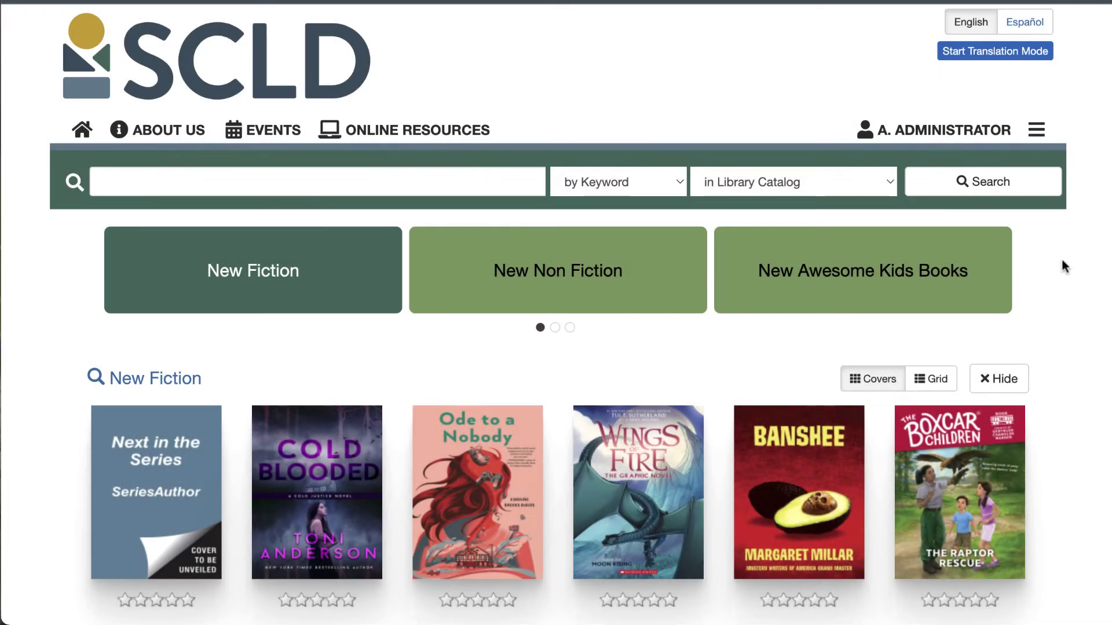
- Go to Aspen Administration > Local Catalog Enrichment > Placards and start a new placard
click(1037, 136)
click(963, 190)
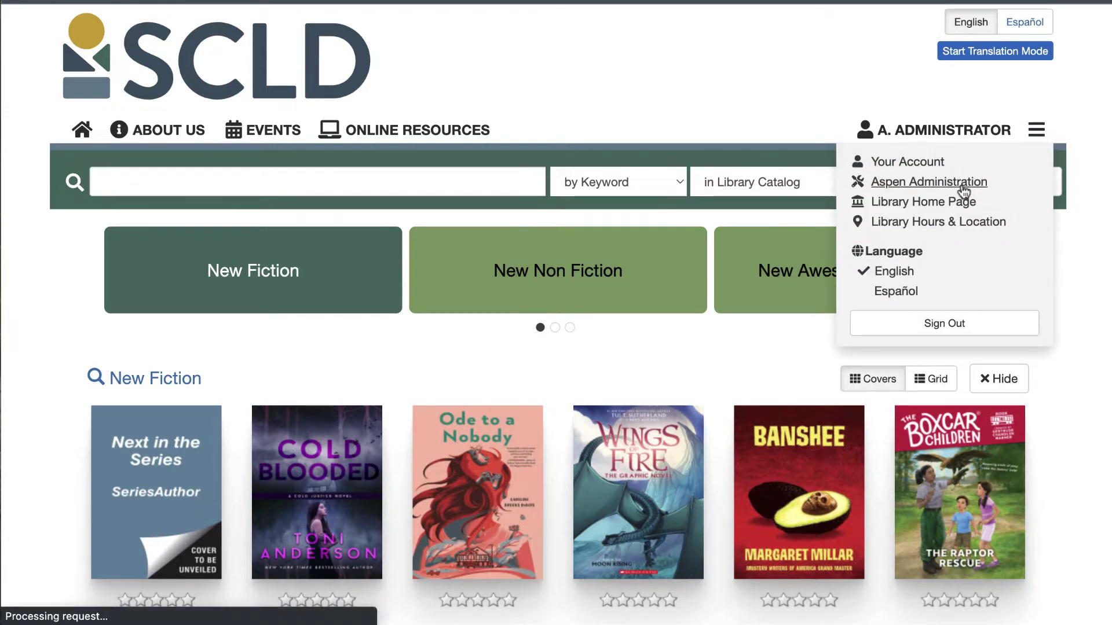
scroll(864, 430, down, 3)
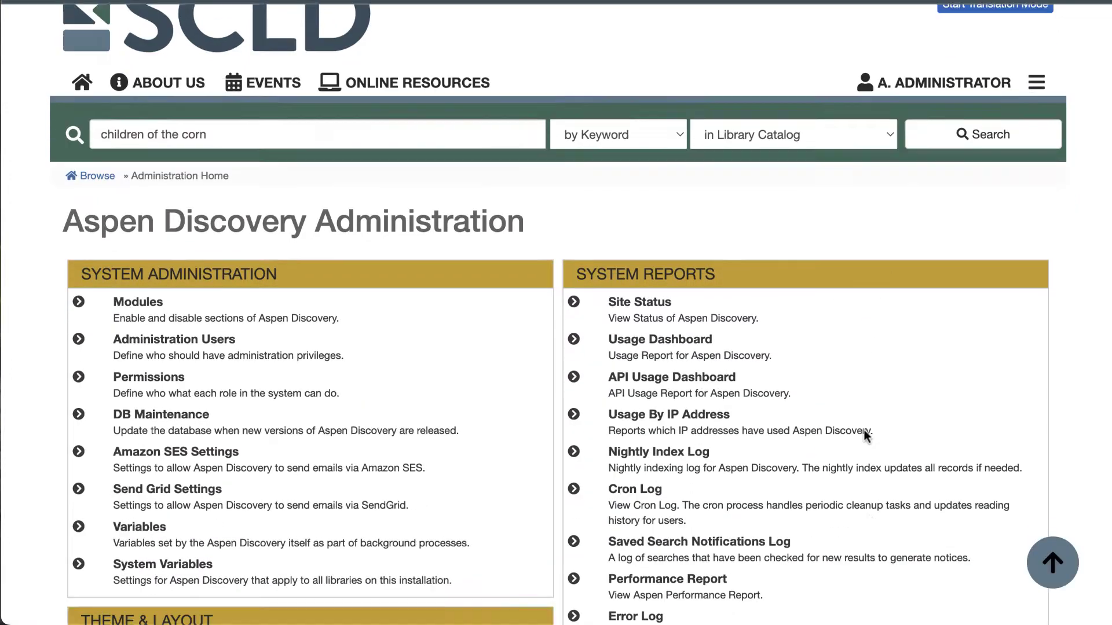
scroll(871, 426, down, 8)
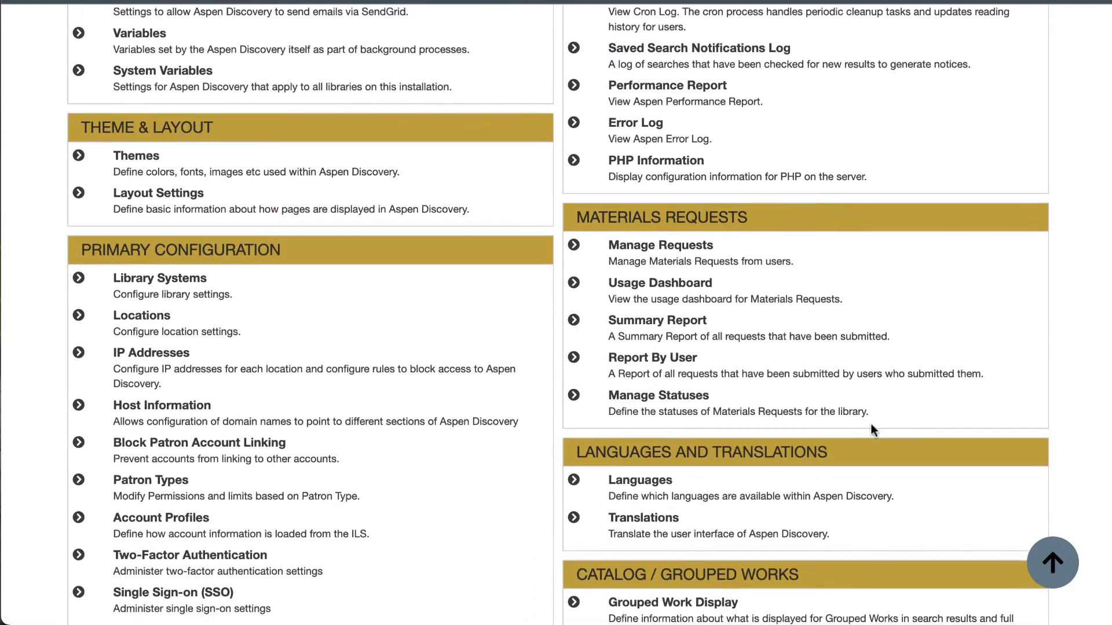
scroll(871, 426, down, 3)
scroll(871, 423, down, 10)
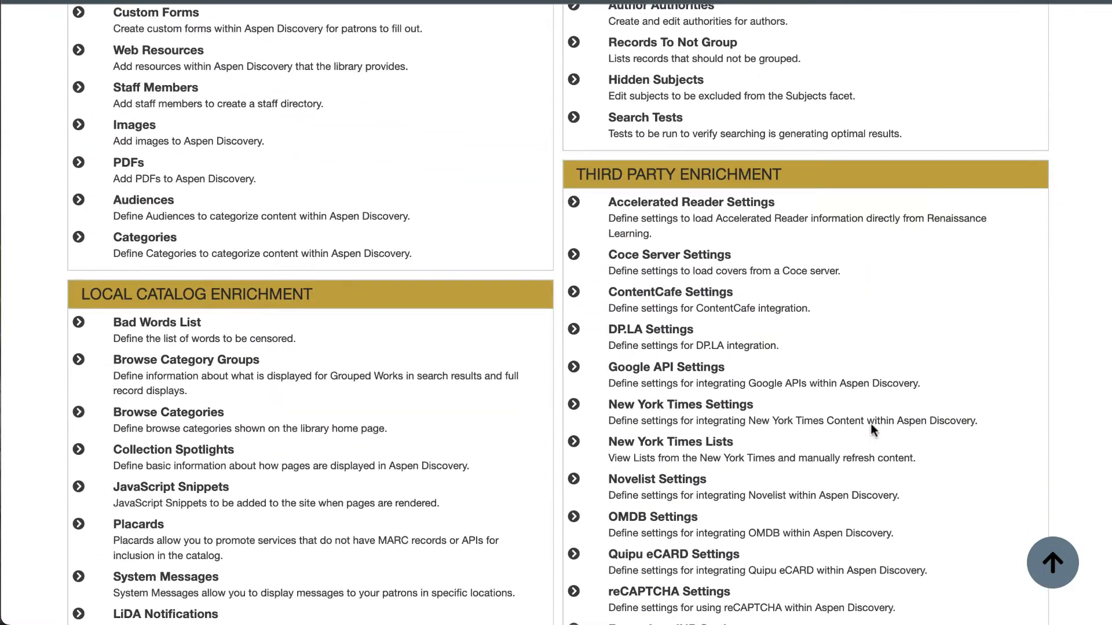
scroll(877, 425, down, 1)
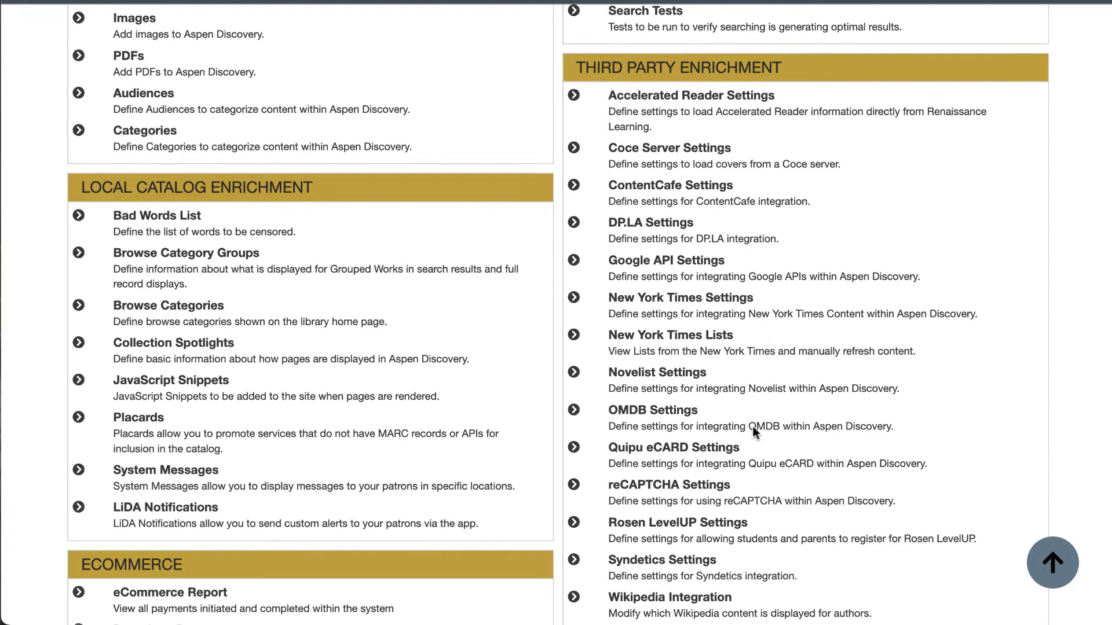
click(147, 419)
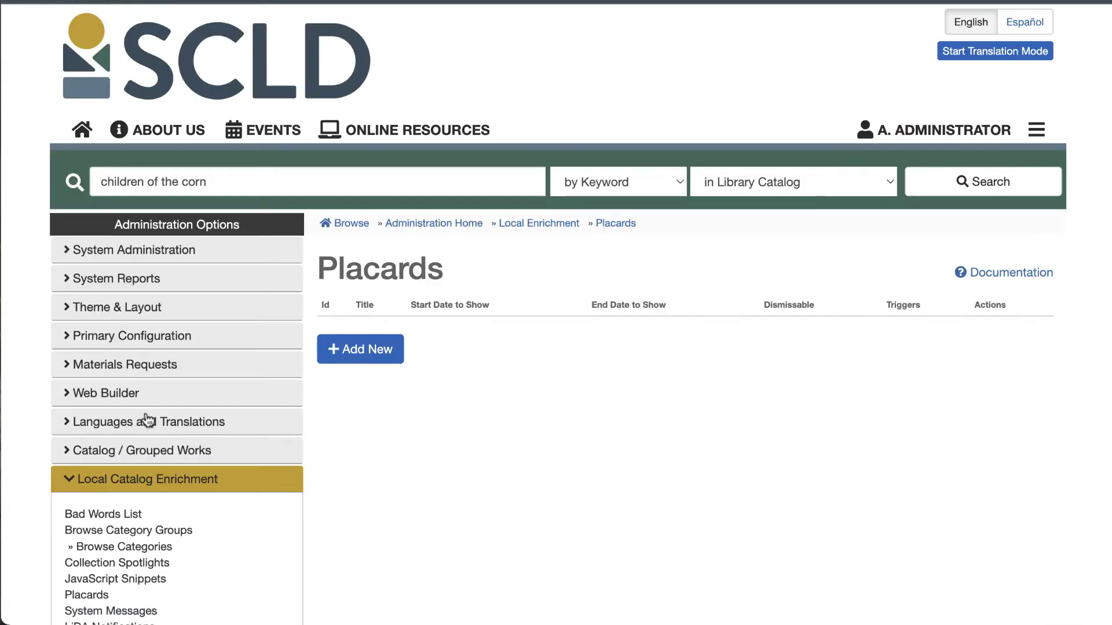
click(376, 364)
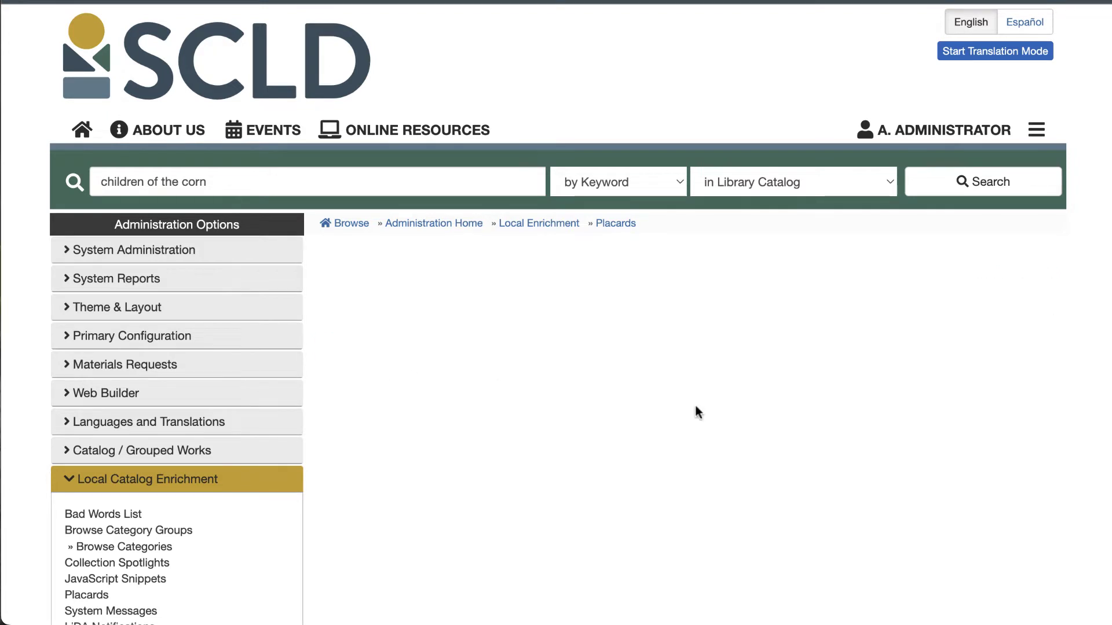
- Title the new placard 'MAIN - Mango Languages'
scroll(689, 402, down, 3)
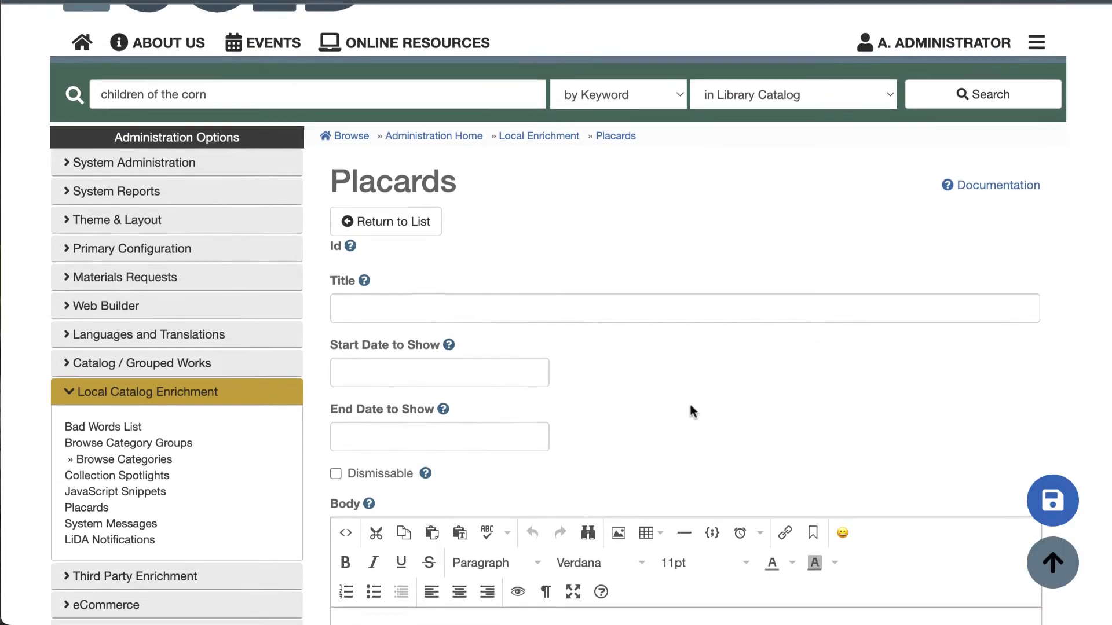
click(594, 215)
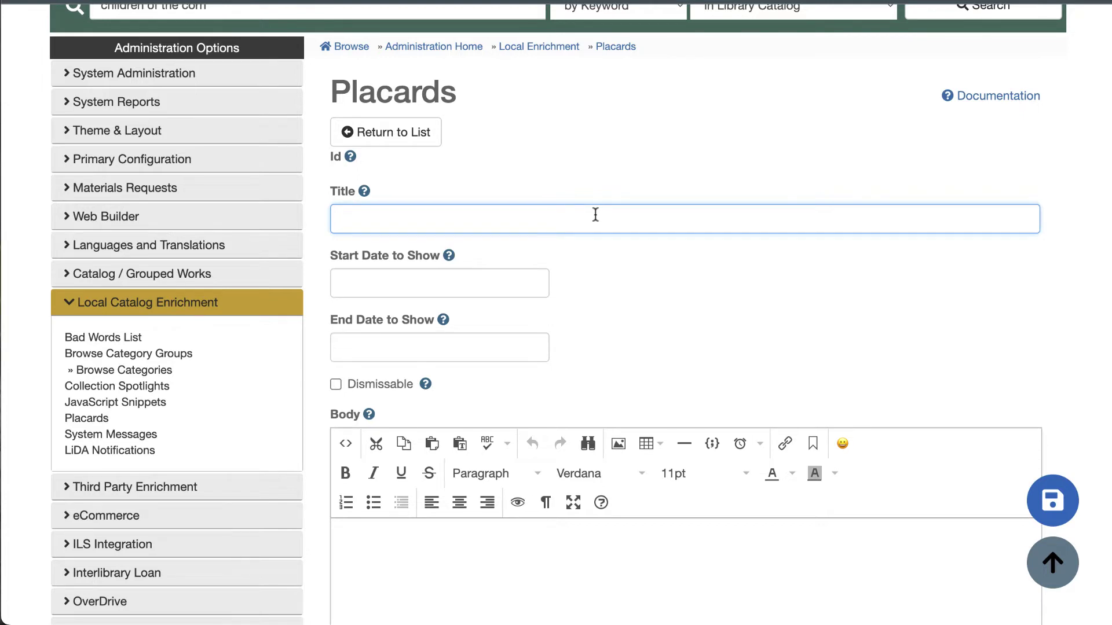
text(MAIN - Mango Language)
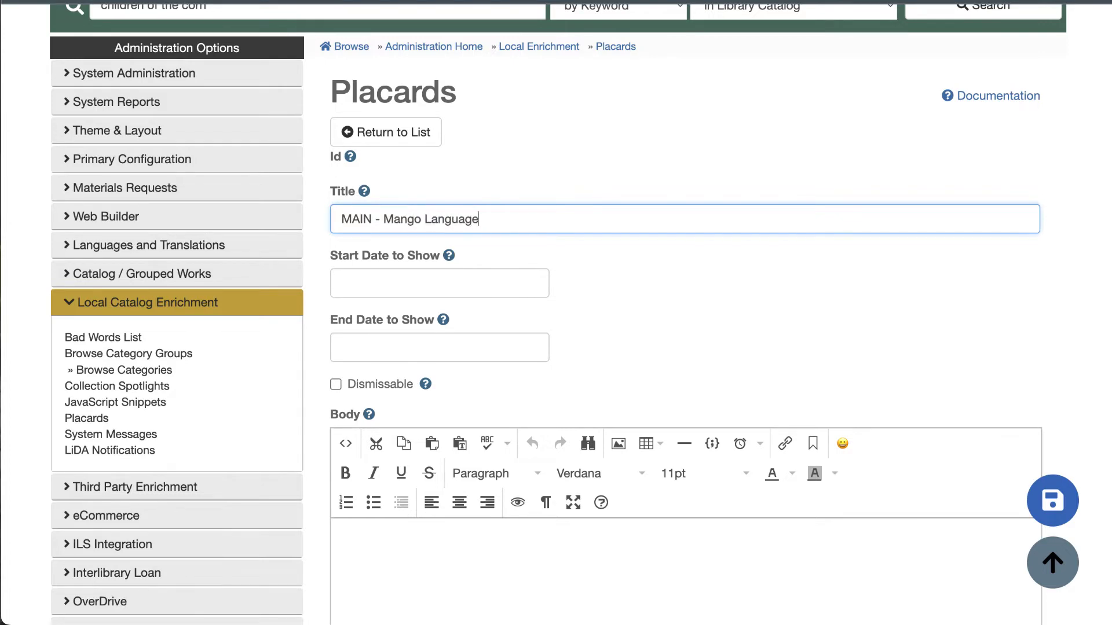
text(s)
- Try November 30 and December 5 as start dates, then clear the start date
click(518, 292)
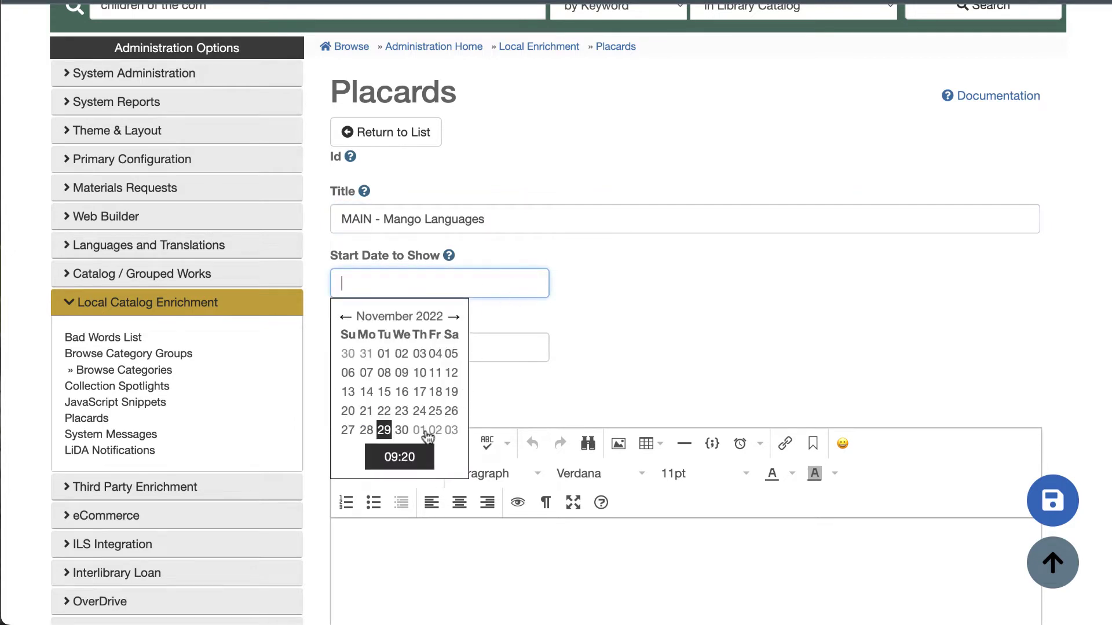
click(402, 430)
click(392, 277)
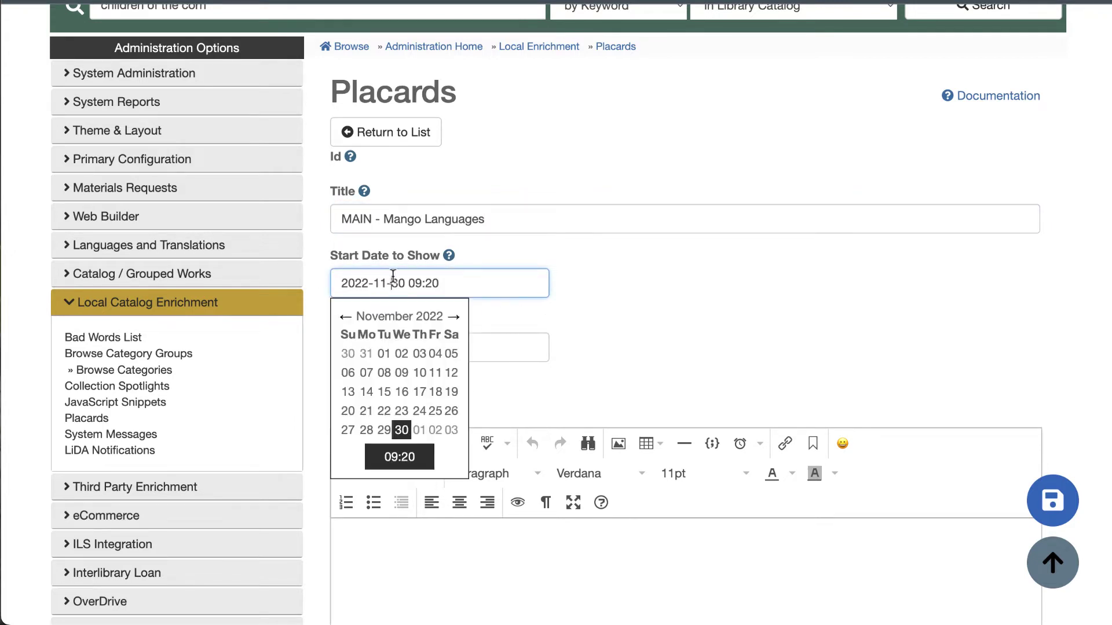
click(454, 317)
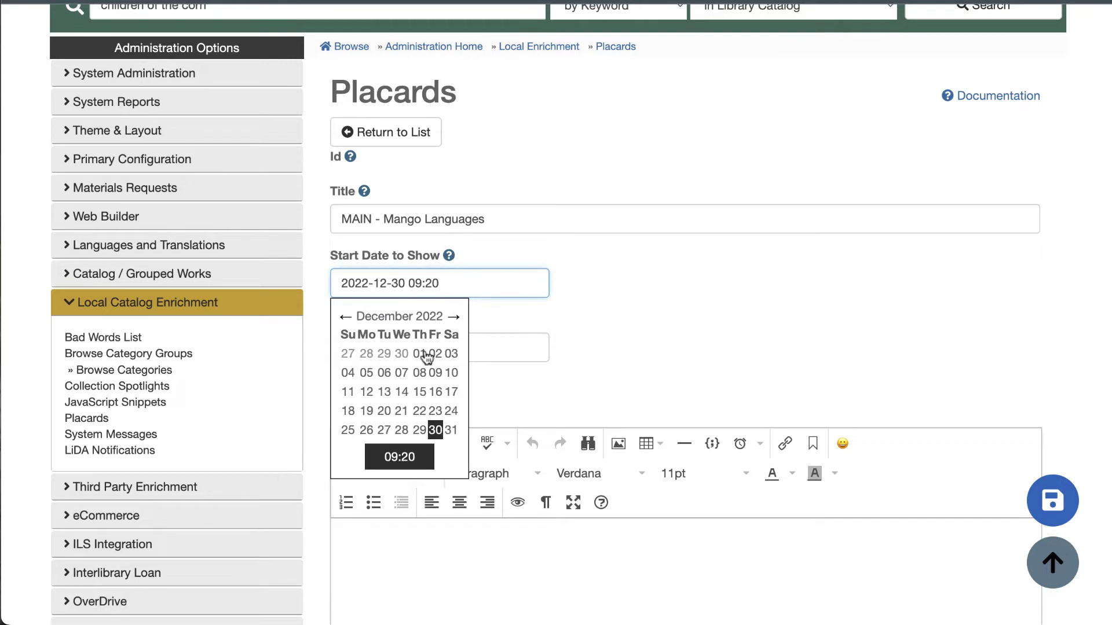
click(366, 372)
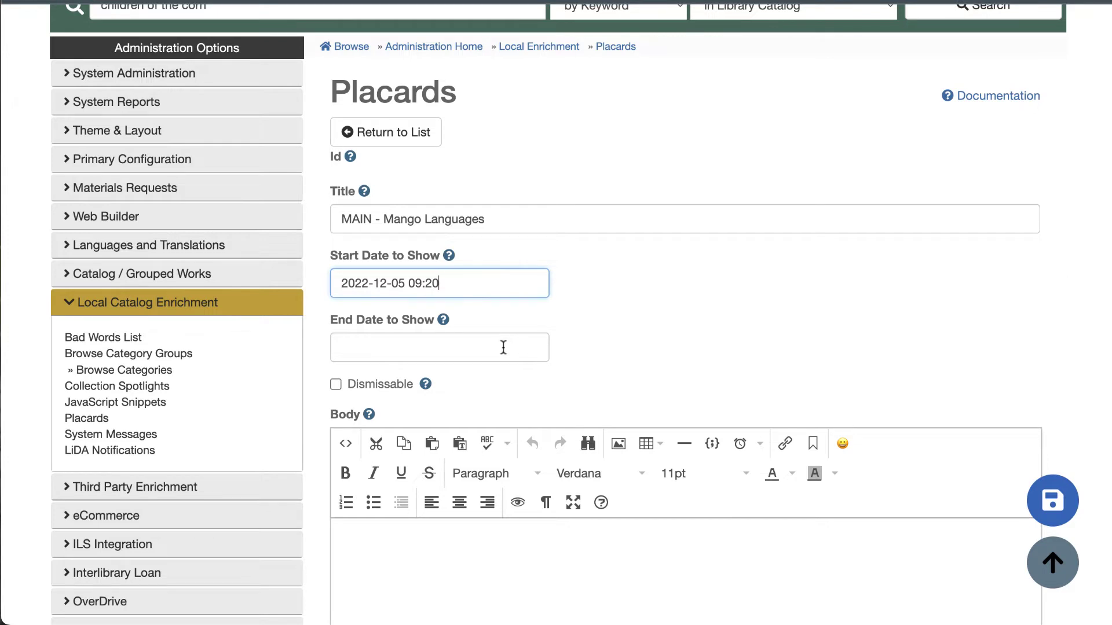
click(507, 289)
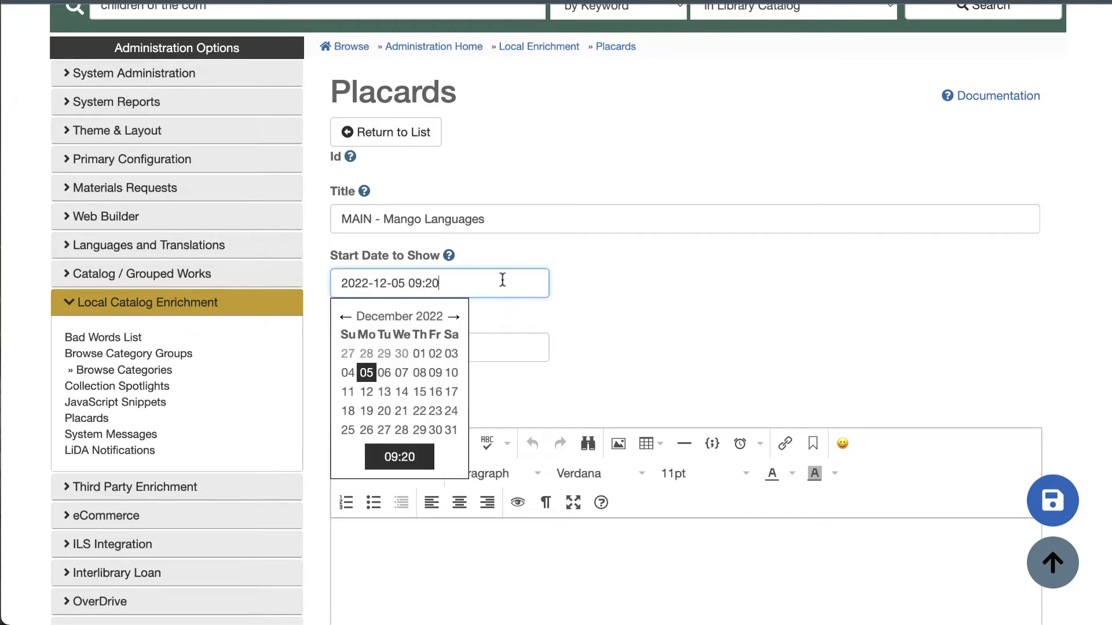
drag(504, 279, 308, 273)
key(BackSpace)
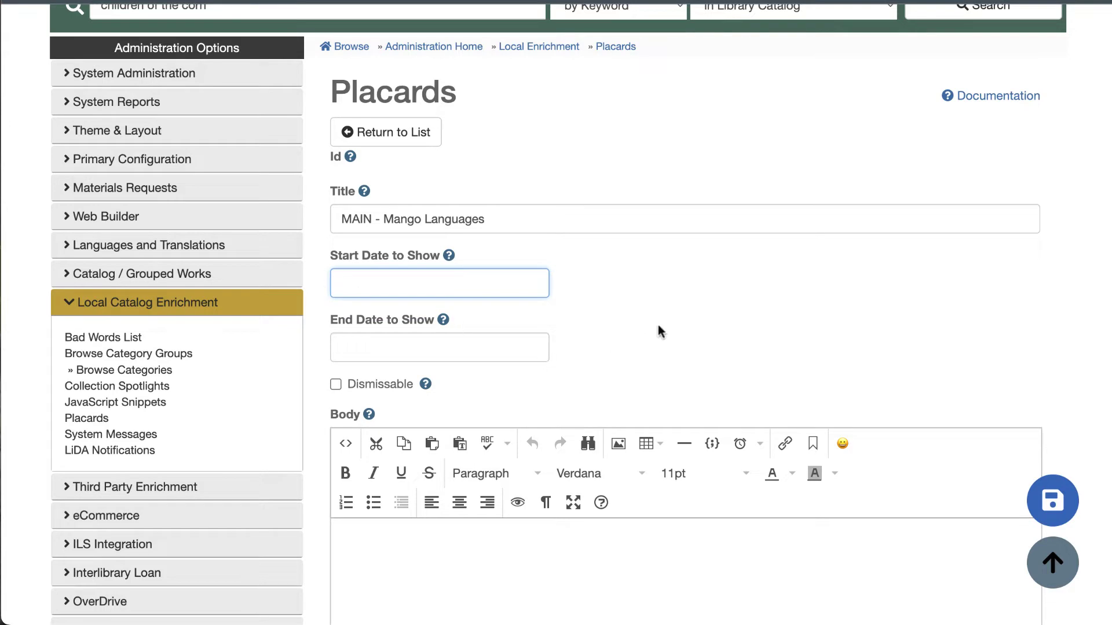
click(658, 325)
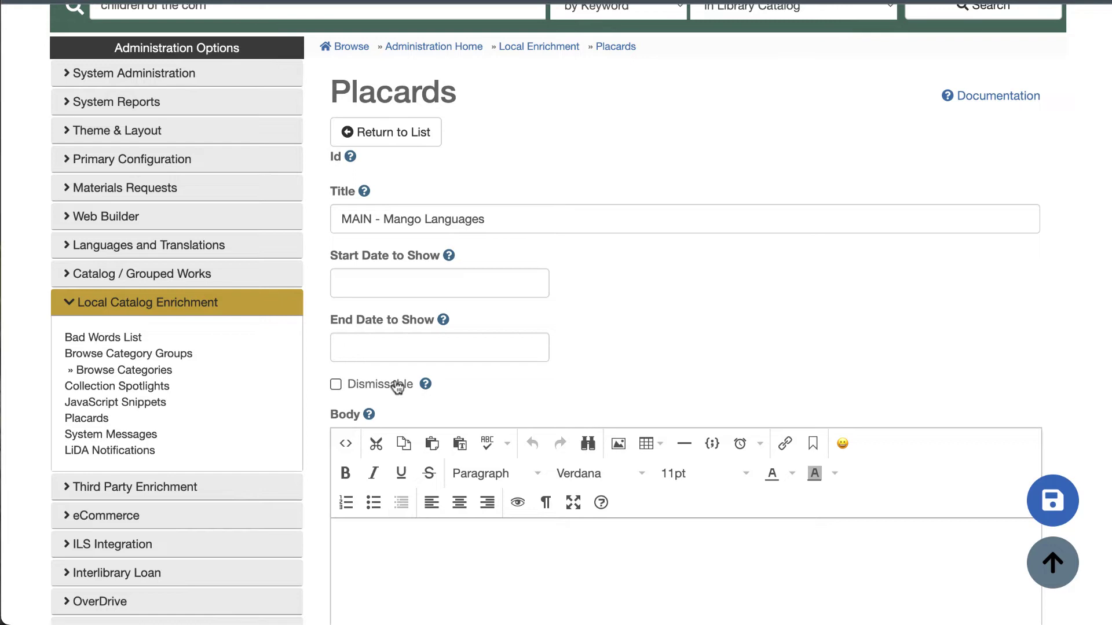
- Place the caret in the placard's Body editor
scroll(470, 372, down, 2)
scroll(640, 216, down, 2)
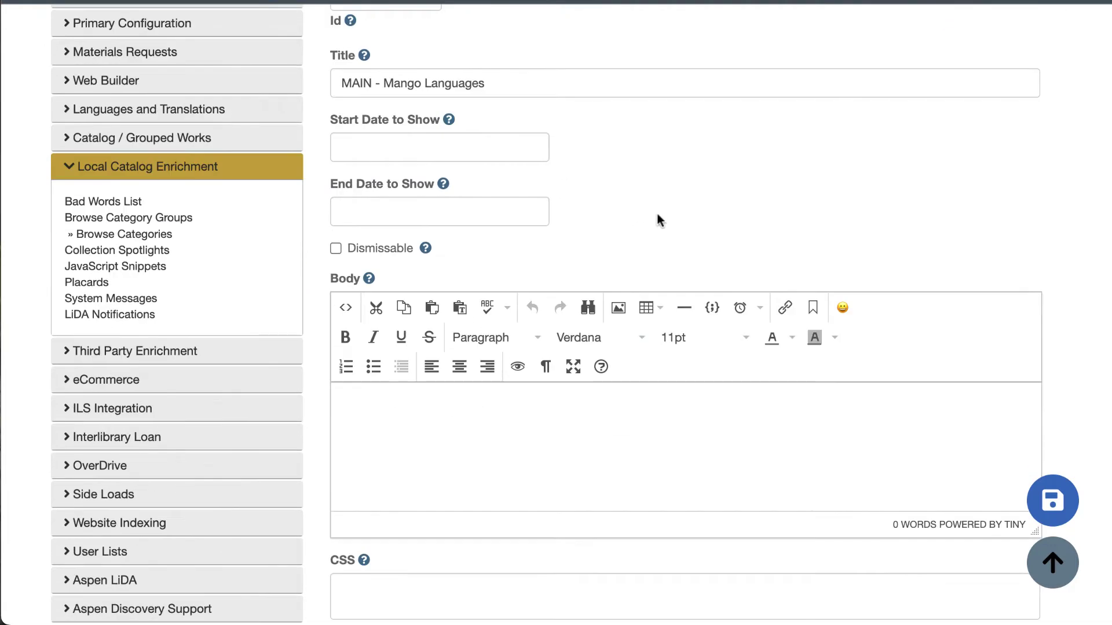
click(603, 455)
click(598, 454)
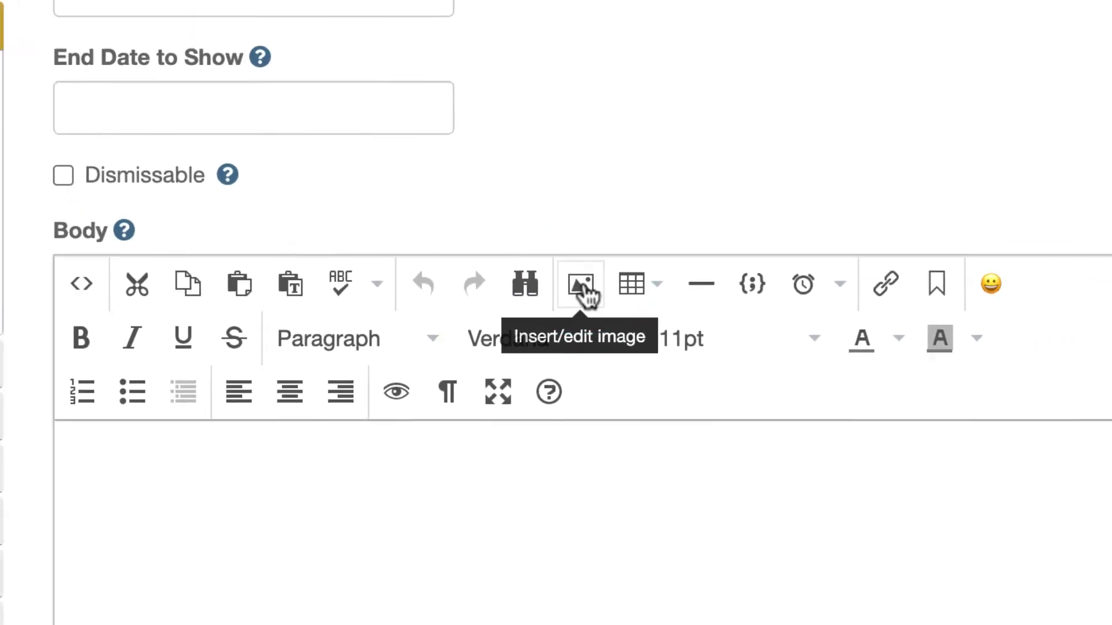
- Scroll down to the placard's image field and begin choosing an image
scroll(712, 414, down, 3)
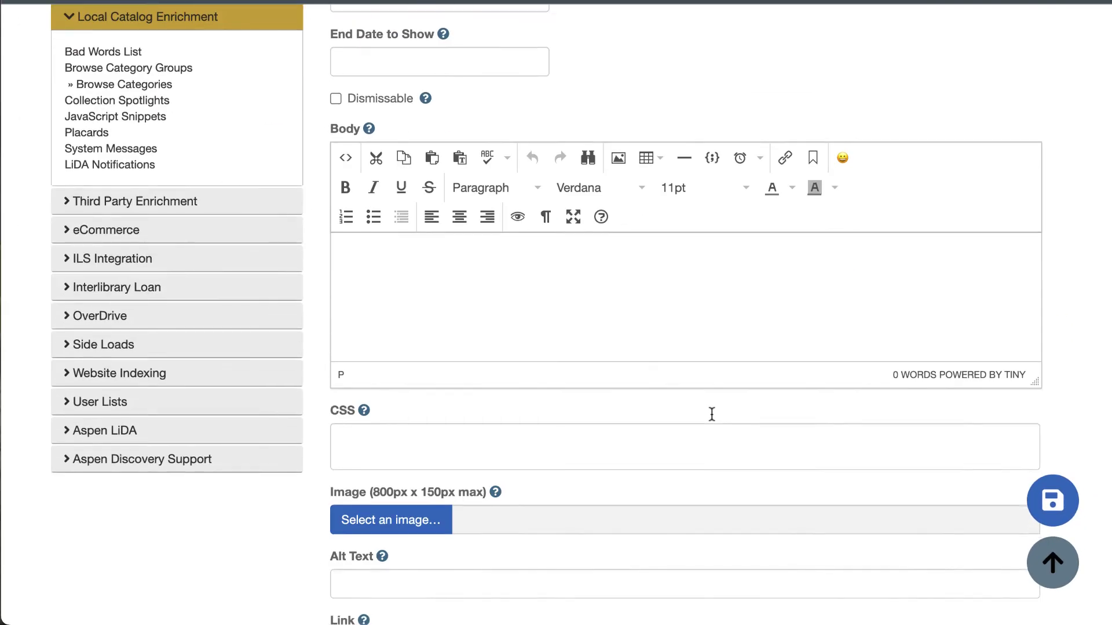
scroll(711, 414, down, 1)
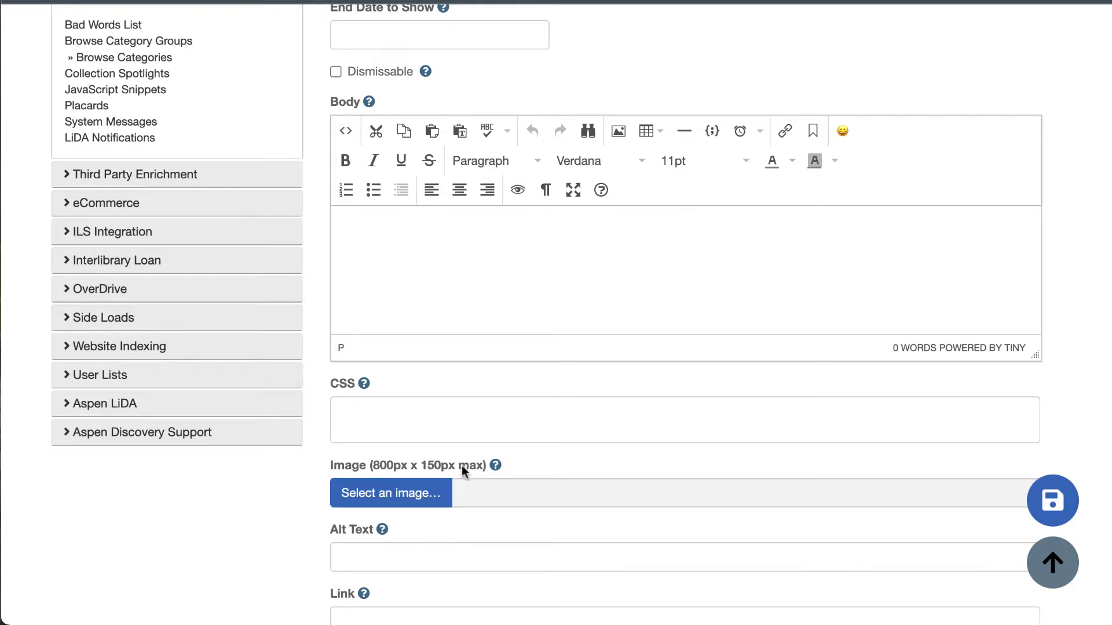
click(394, 495)
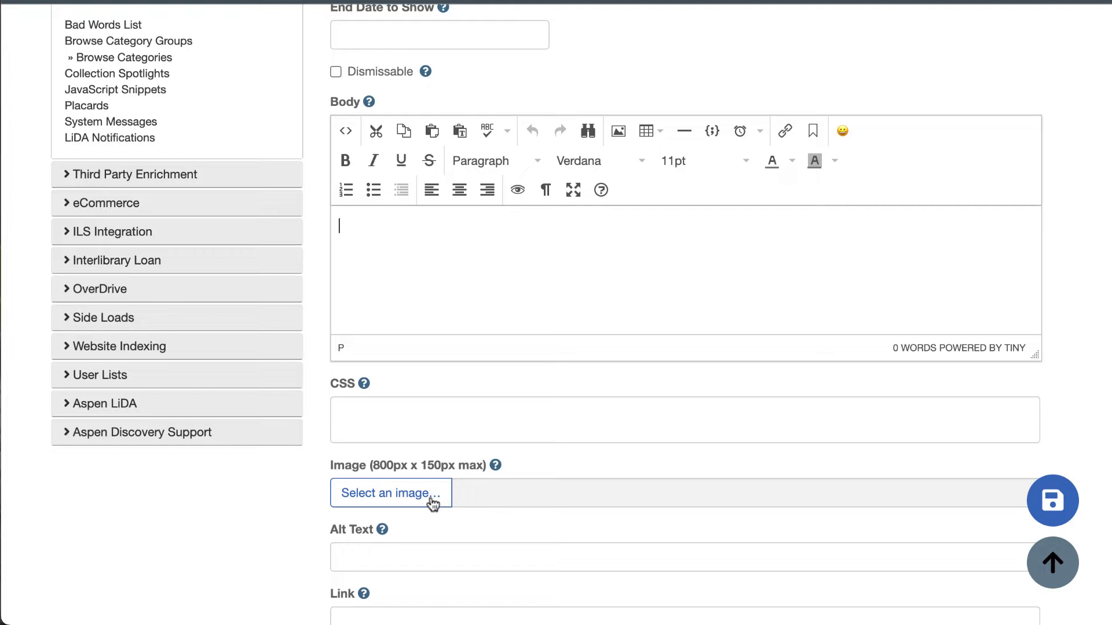
click(433, 504)
click(404, 502)
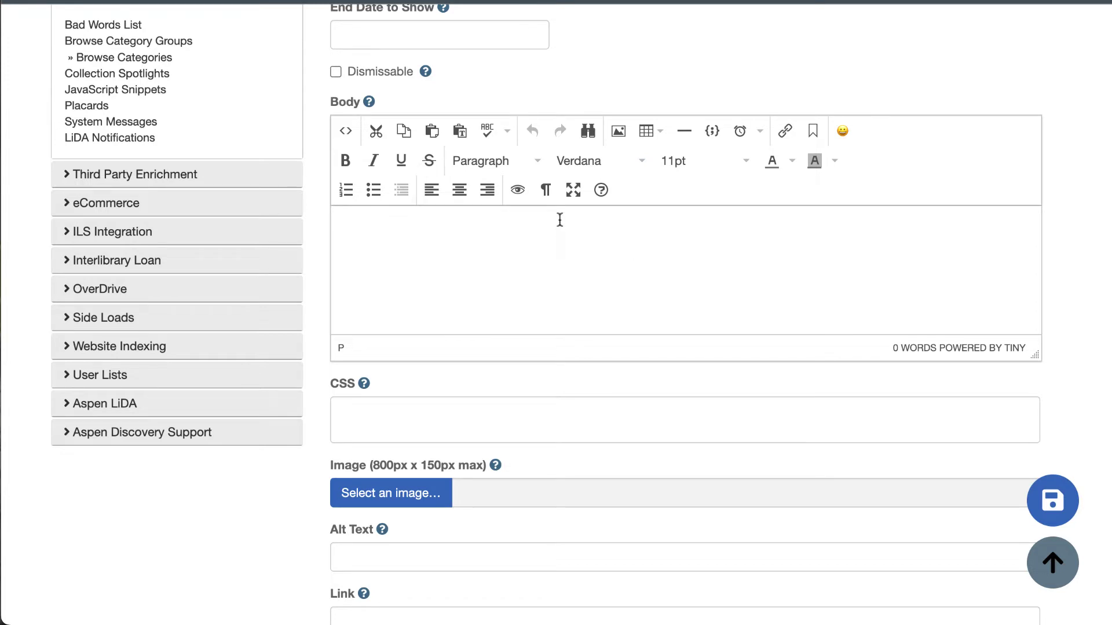
- Paste the Mango Languages description into the body and attach mango-languages-logo-dark.jpeg as the image
text(Mango Languages is an online language learning system that can help prepare you for realistic conversations in a real world setting. Choose from over 70 world languages or improve on English speaking skills from the perspective of 20 source languages. You can even tackle the Shakespearean English or Pirate languages just for fun, all for free with your library card!)
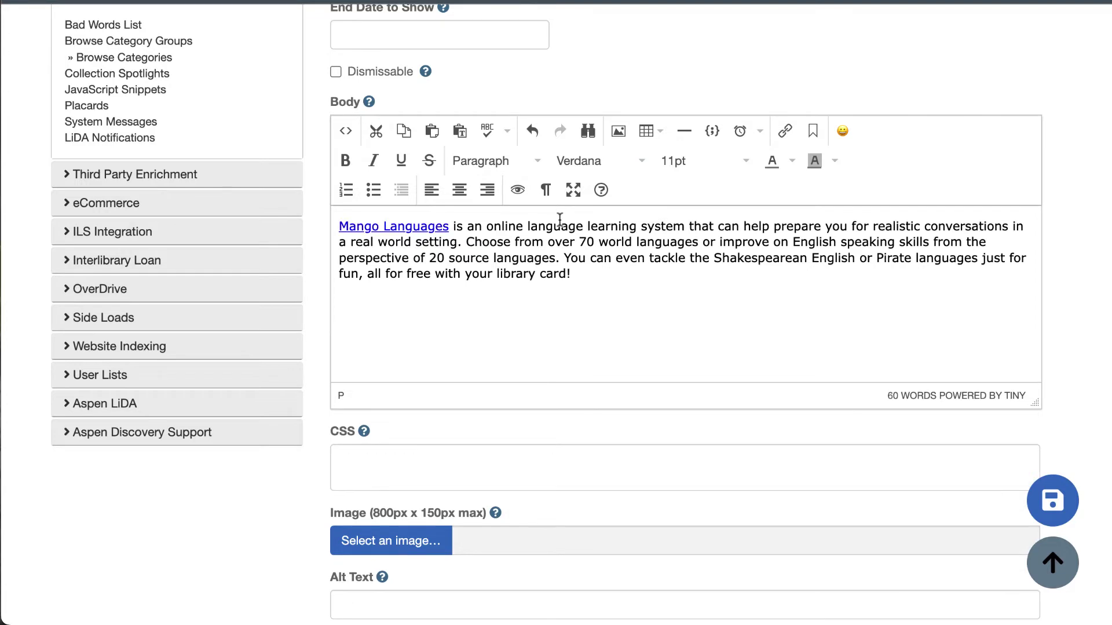
scroll(510, 231, down, 4)
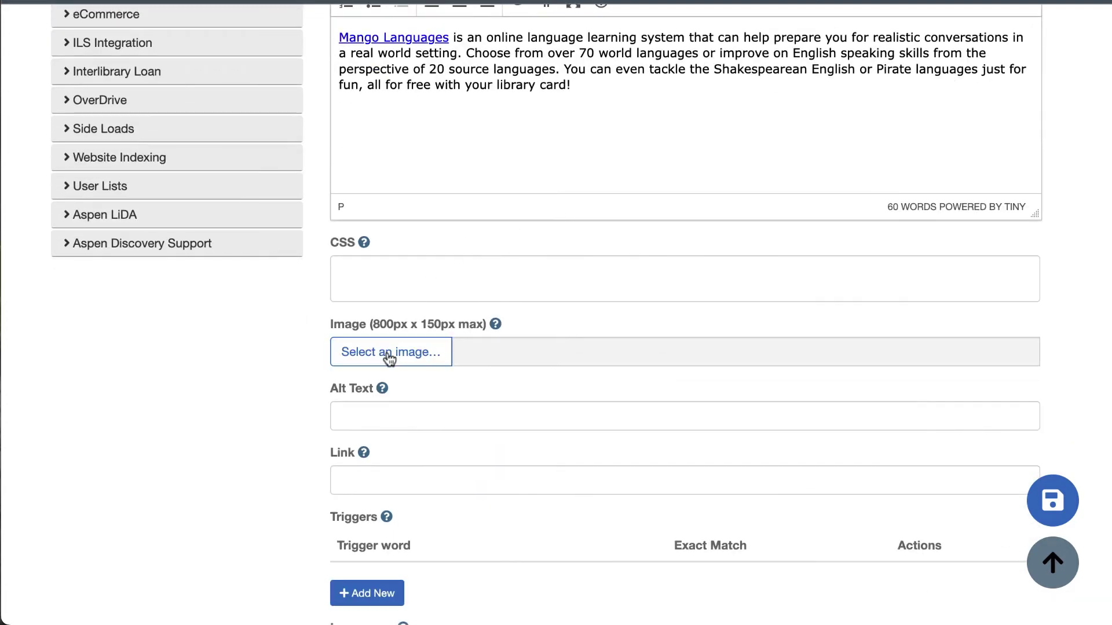
click(413, 357)
text(mangolanguages-logo-dark.jpeg)
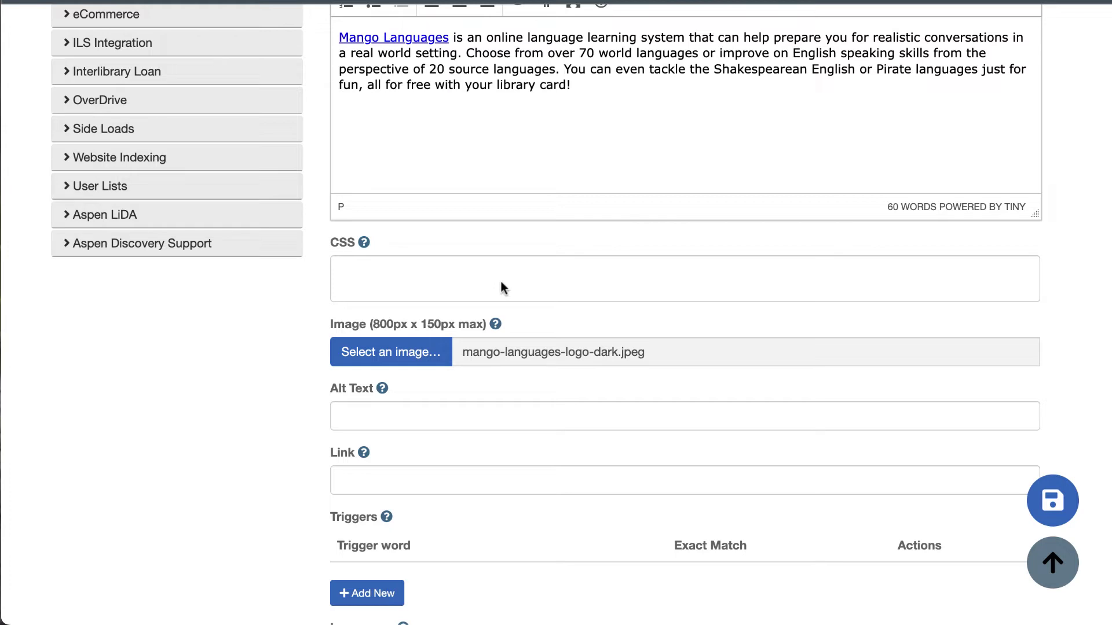
click(516, 417)
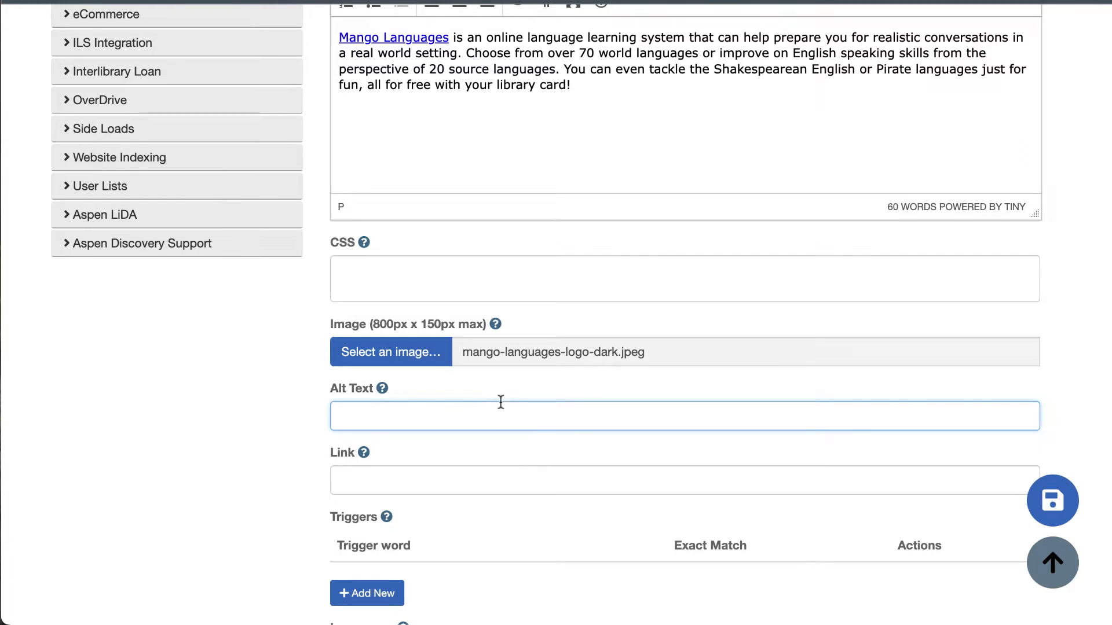
- Enter 'Mango Languages logo' as the placard image's alt text
text(Mango Languages logo)
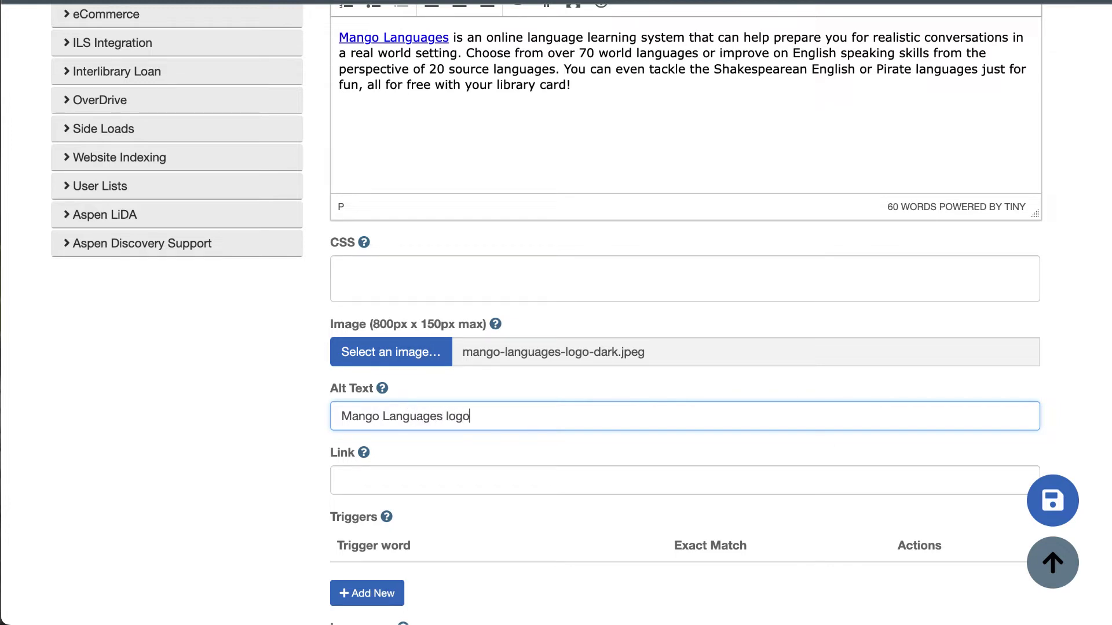
scroll(478, 436, down, 2)
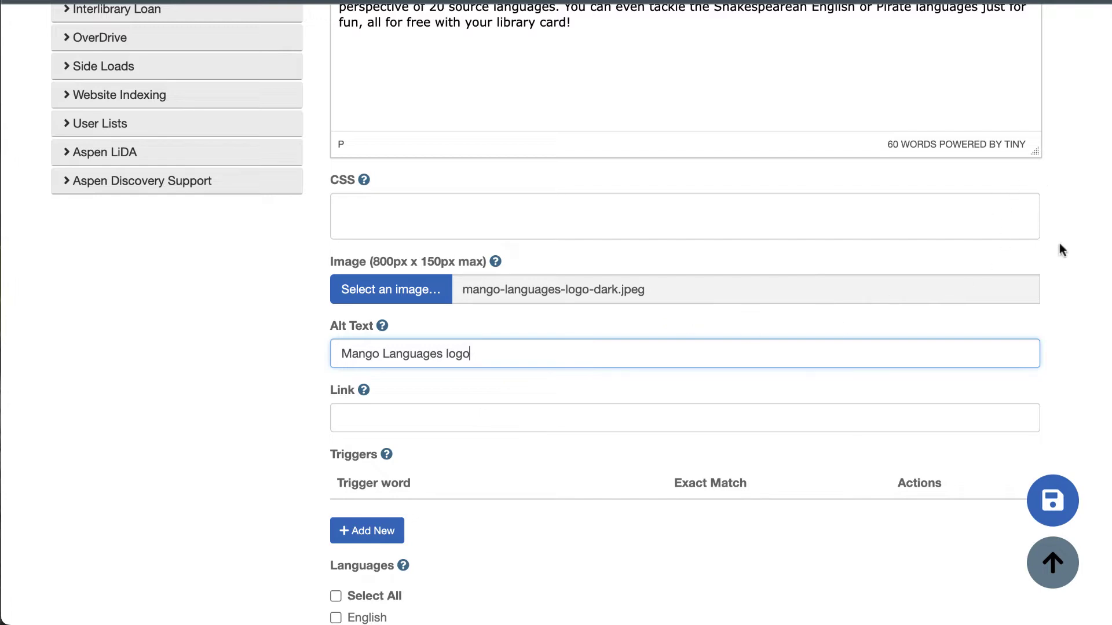
scroll(1051, 286, up, 4)
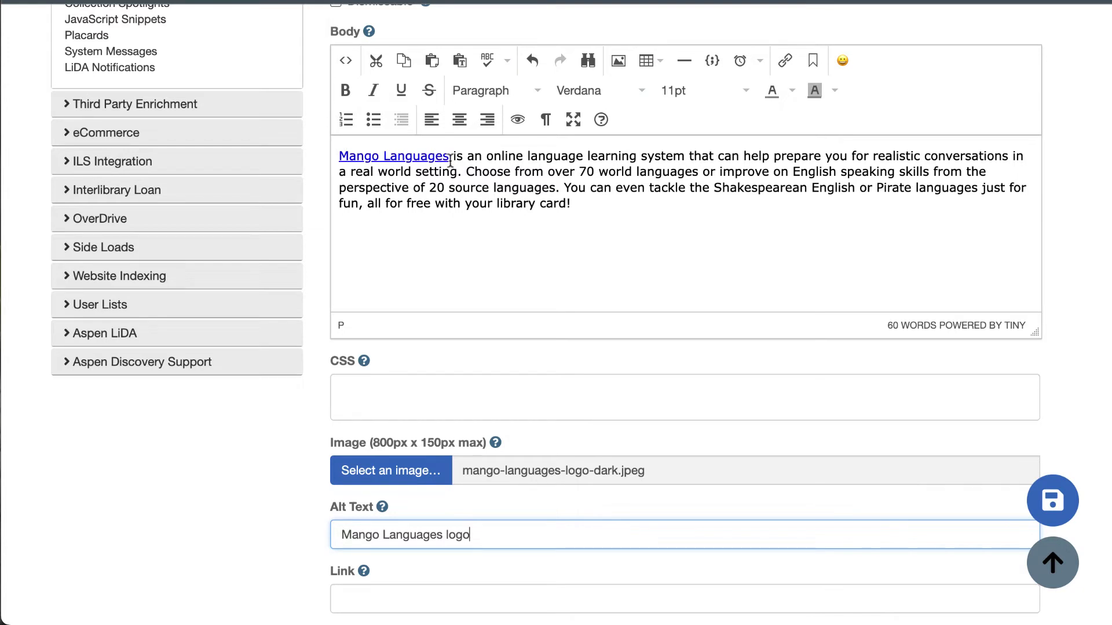
scroll(797, 389, down, 8)
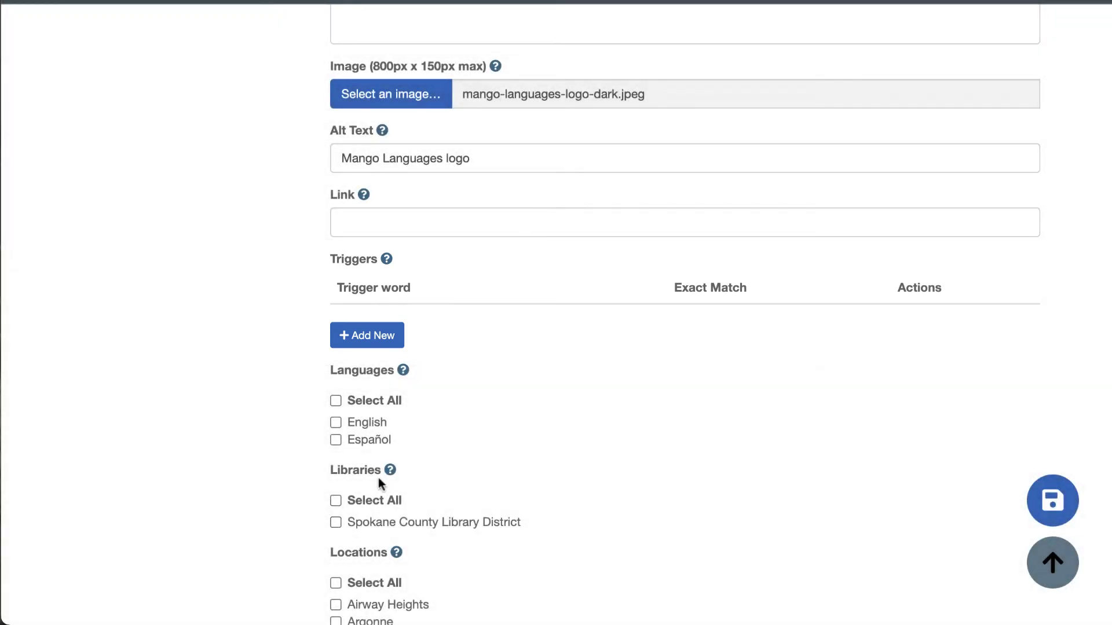
mouse_move(391, 472)
- Add three trigger rows with the words spanish, french and german
click(359, 334)
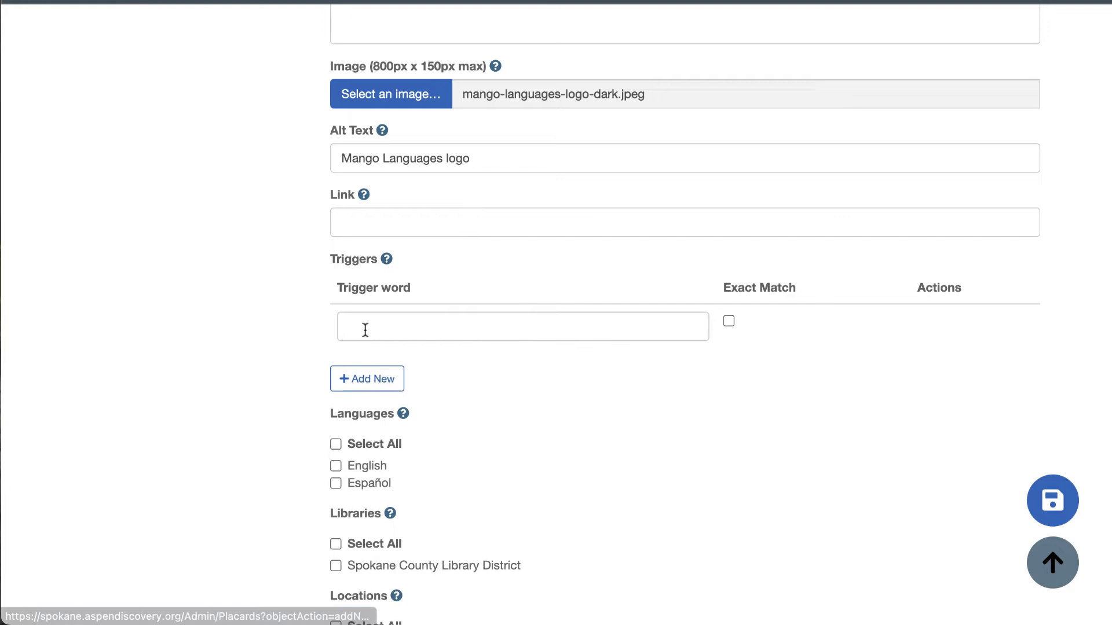
click(370, 385)
click(378, 427)
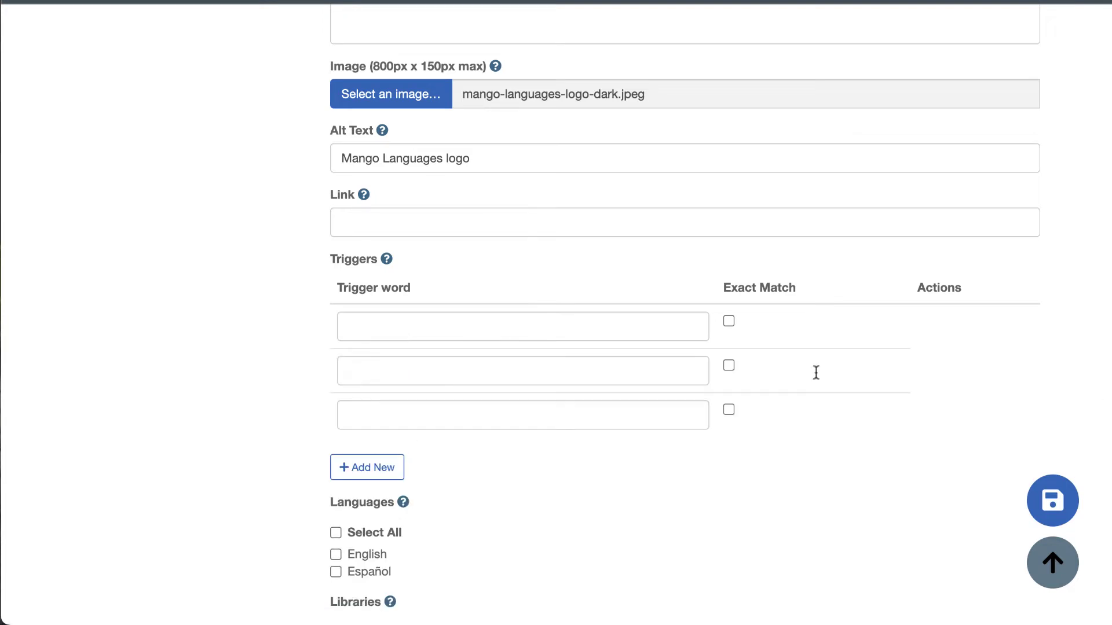
click(434, 327)
text(spanish)
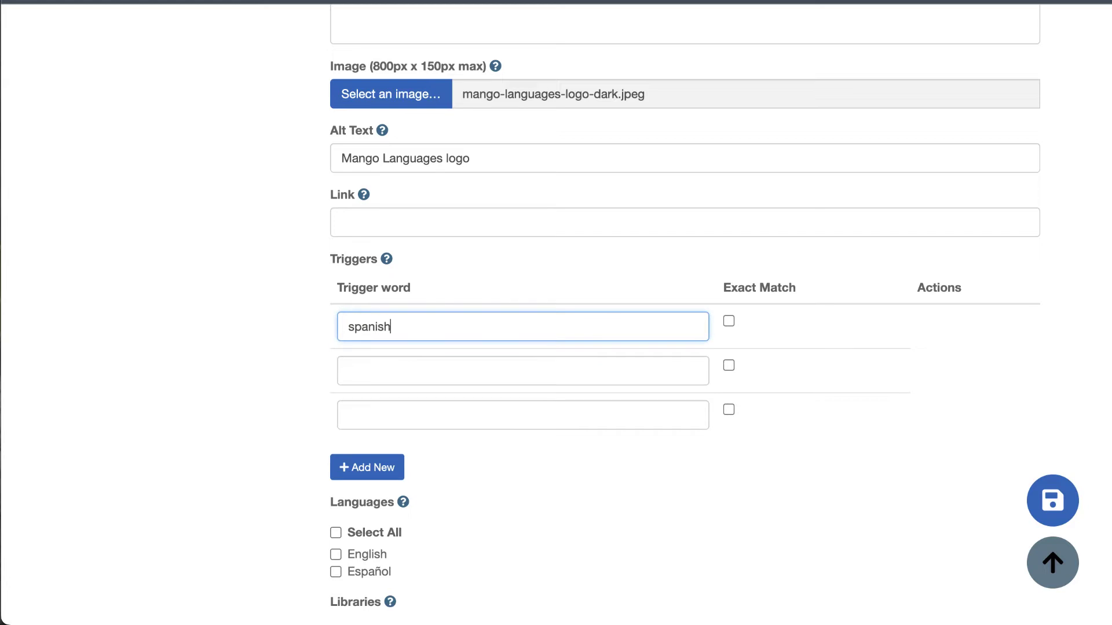
click(463, 371)
text(french)
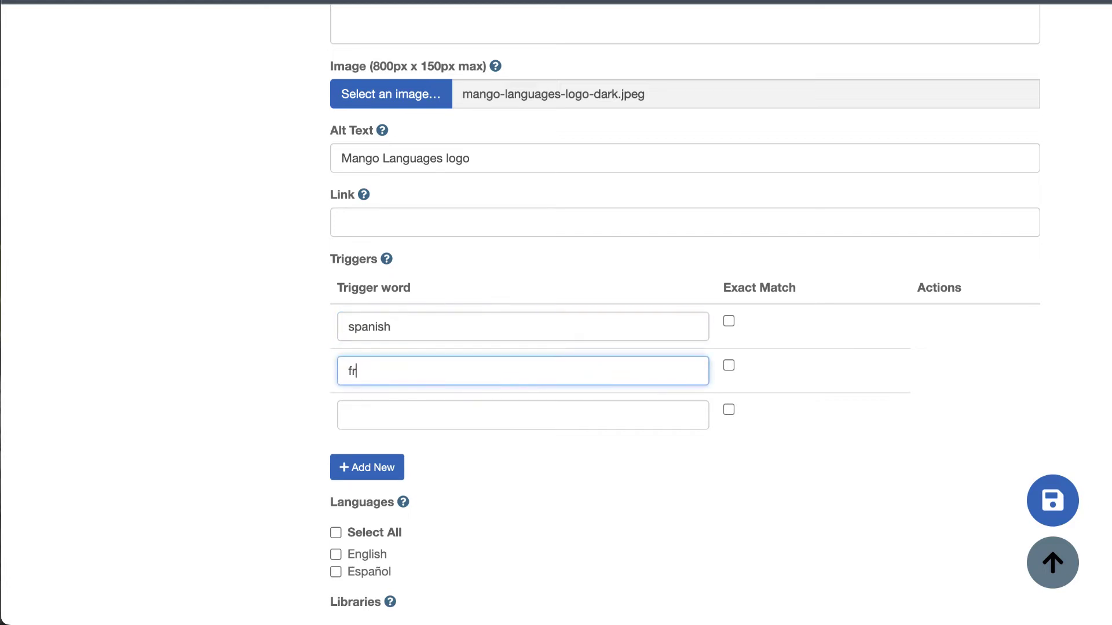
click(480, 416)
text(german)
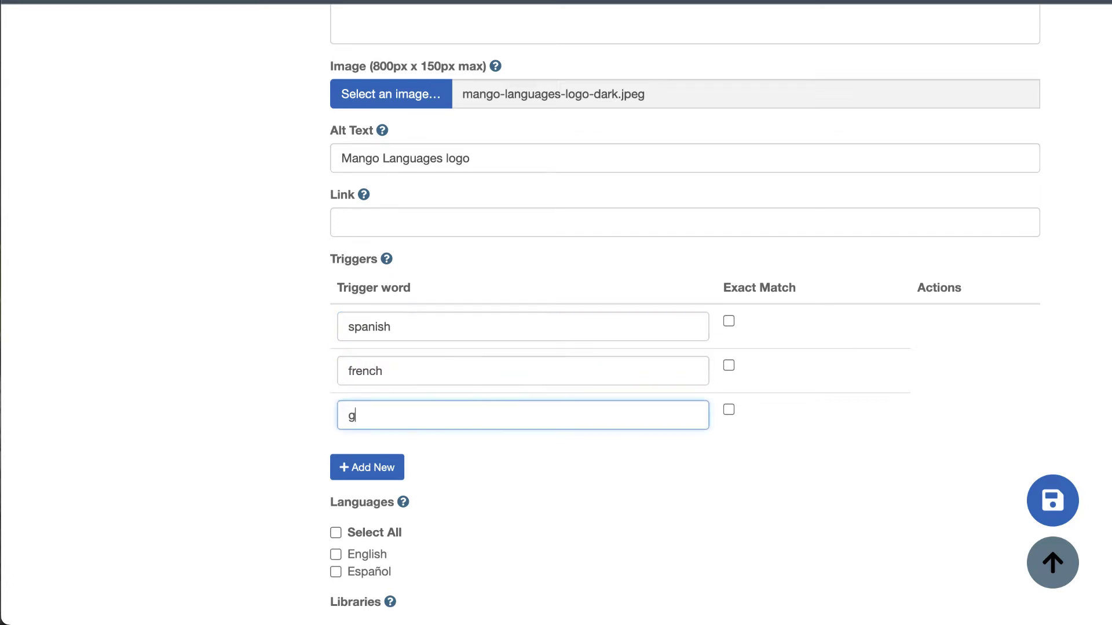
- Add two more triggers: 'language learning' and 'world languages'
click(415, 478)
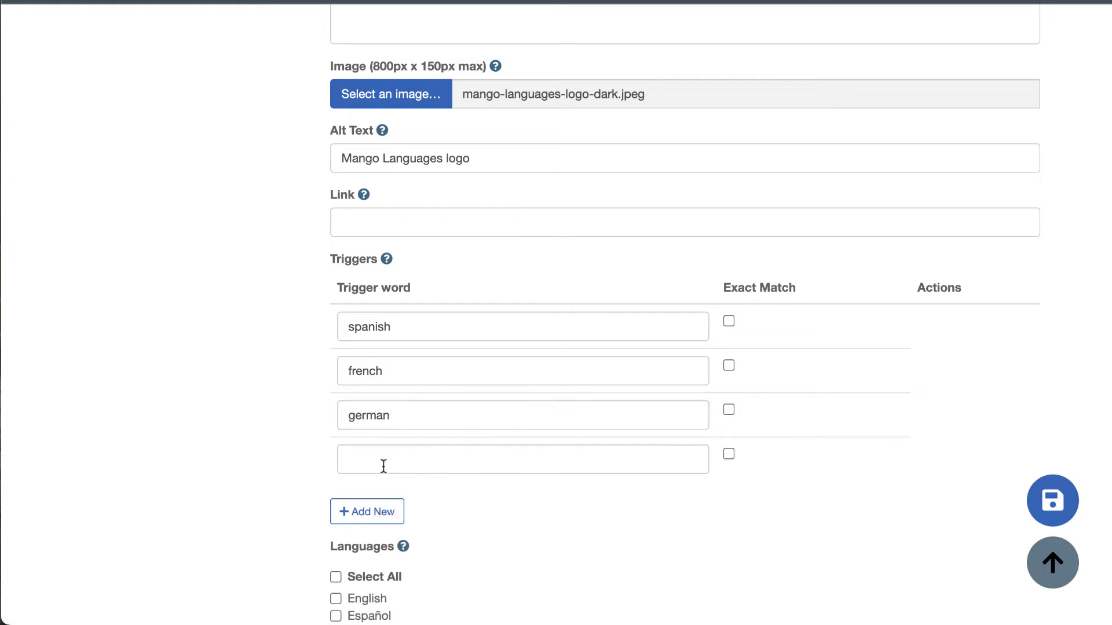
click(442, 458)
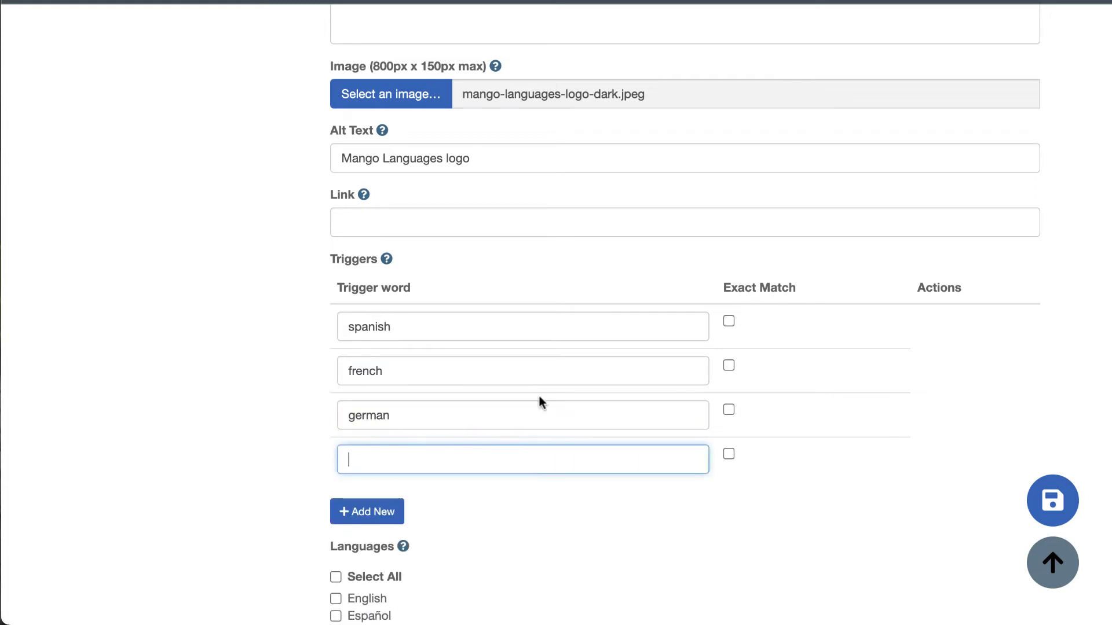
text(language learning)
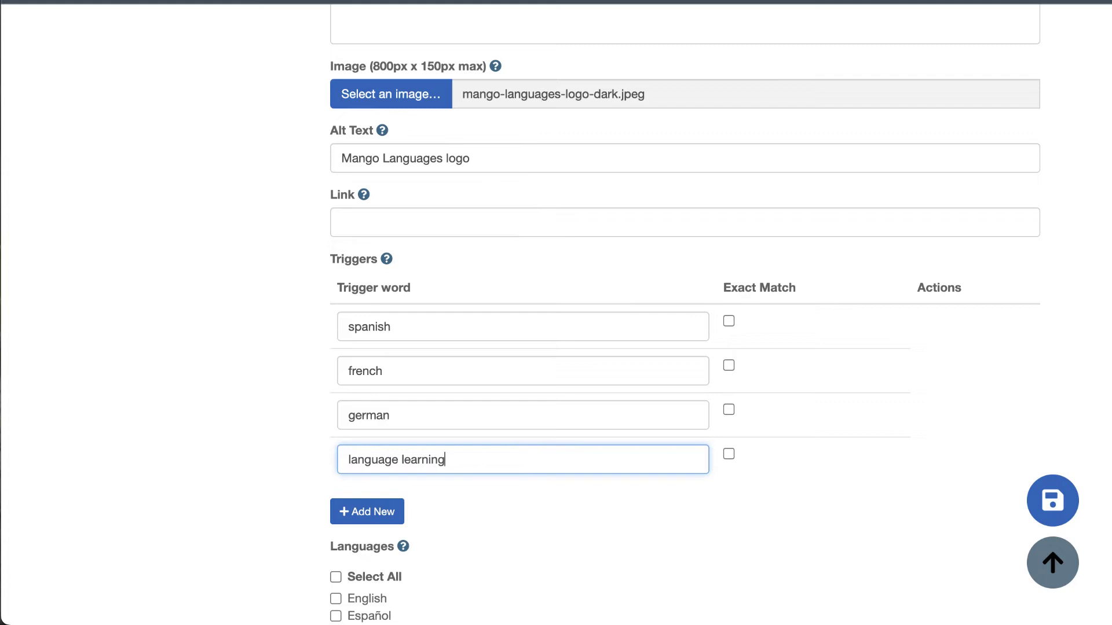
click(387, 506)
click(424, 502)
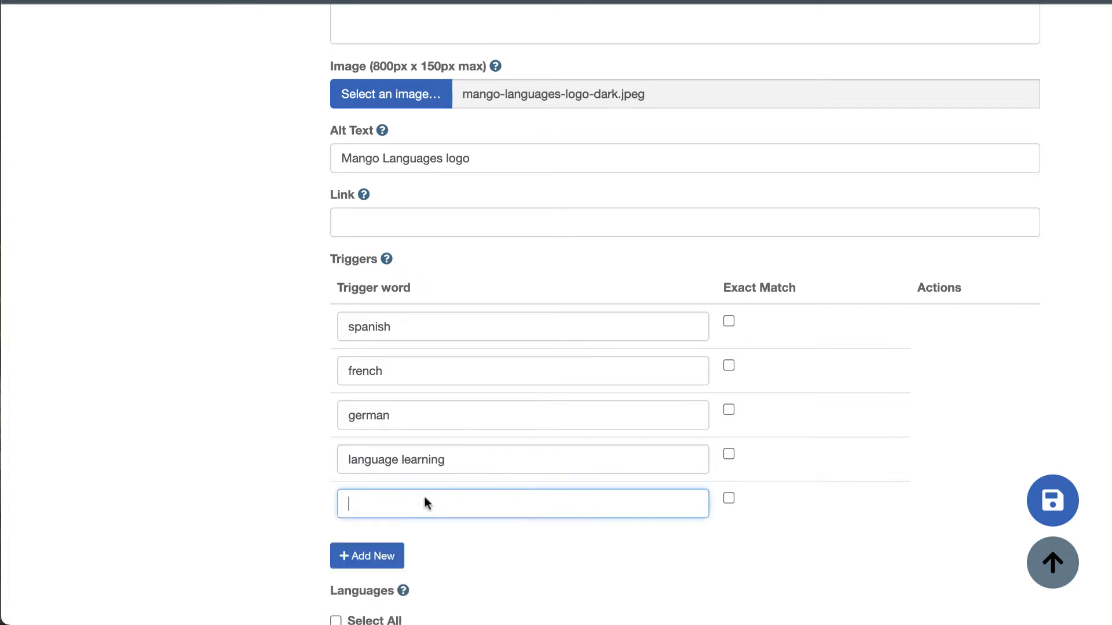
text(world languages)
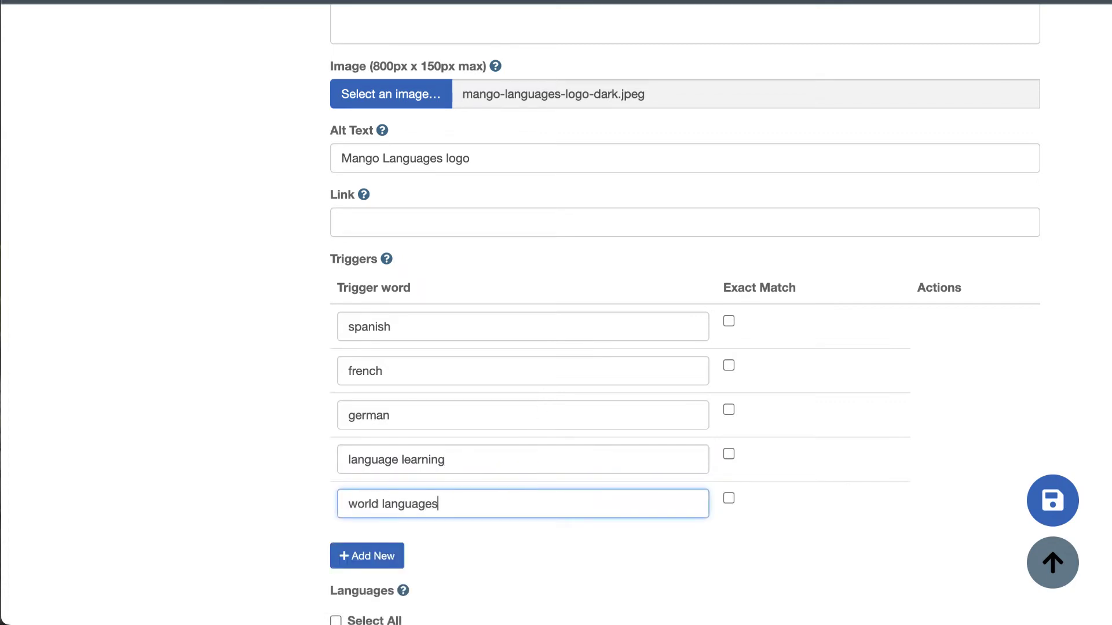
scroll(489, 391, down, 1)
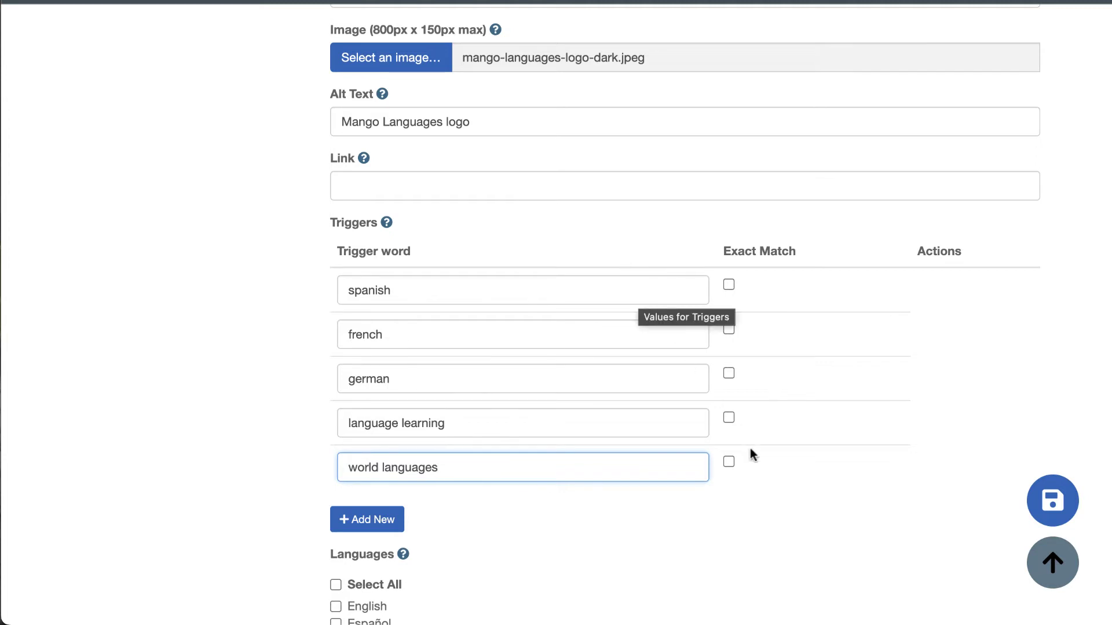
- Tick Exact Match for the 'world languages' trigger, leaving the other four partial-match
click(729, 462)
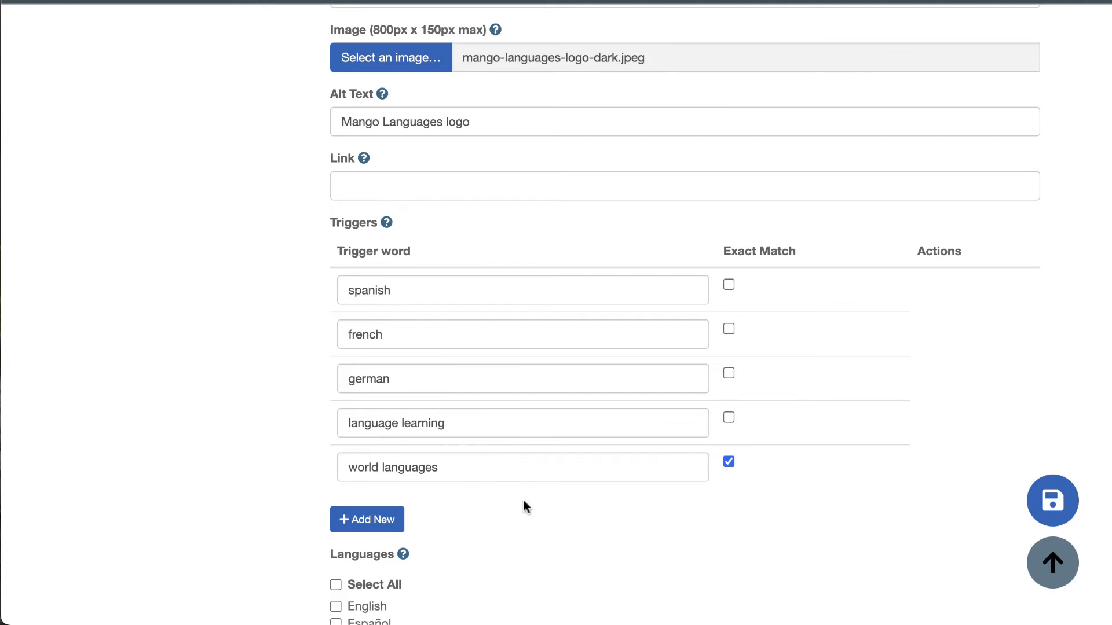
scroll(496, 474, down, 1)
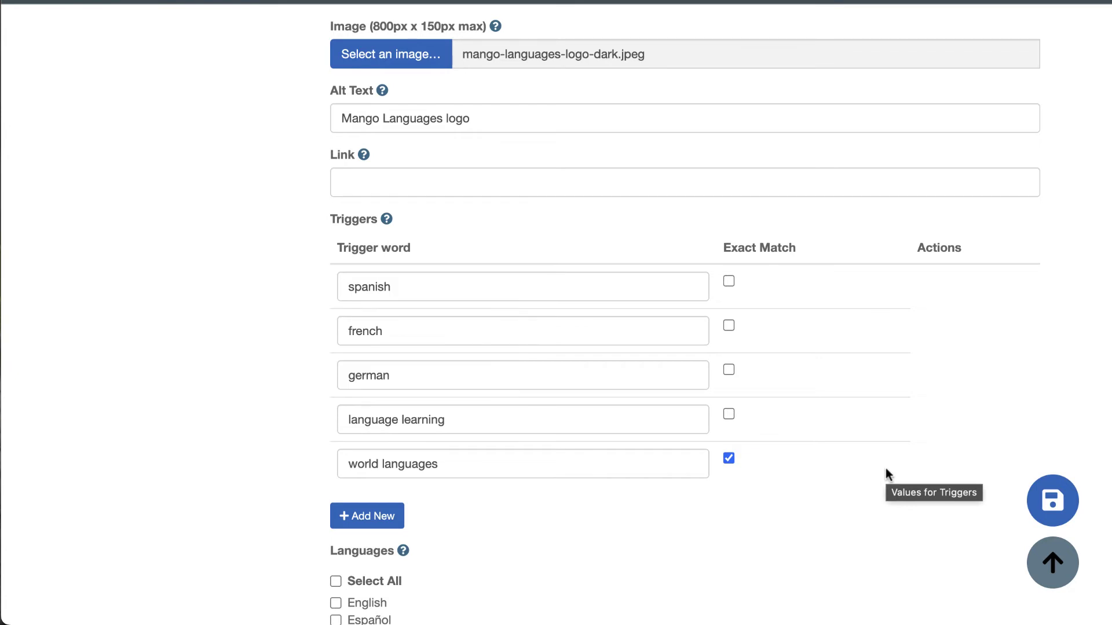
scroll(828, 437, down, 6)
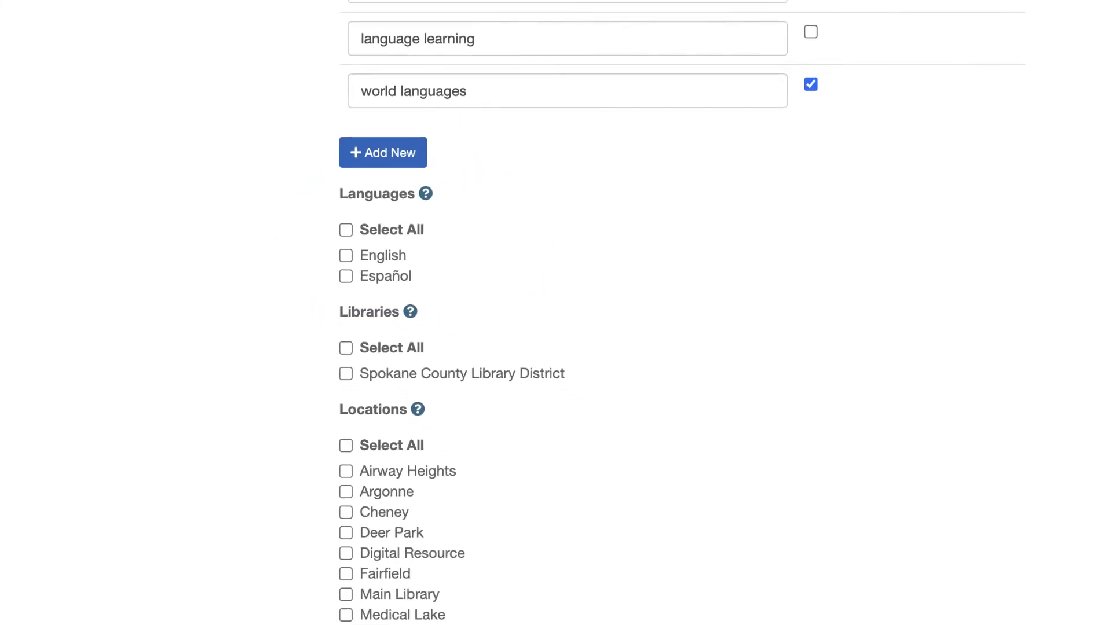
scroll(556, 313, up, 15)
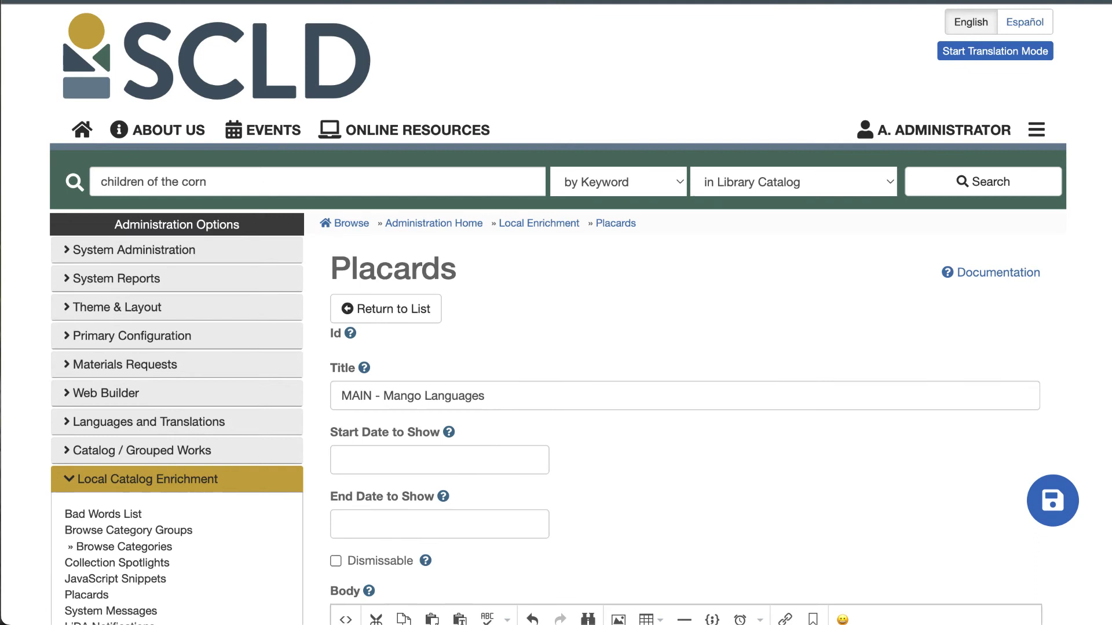
click(986, 51)
scroll(1094, 87, down, 2)
scroll(1099, 248, down, 20)
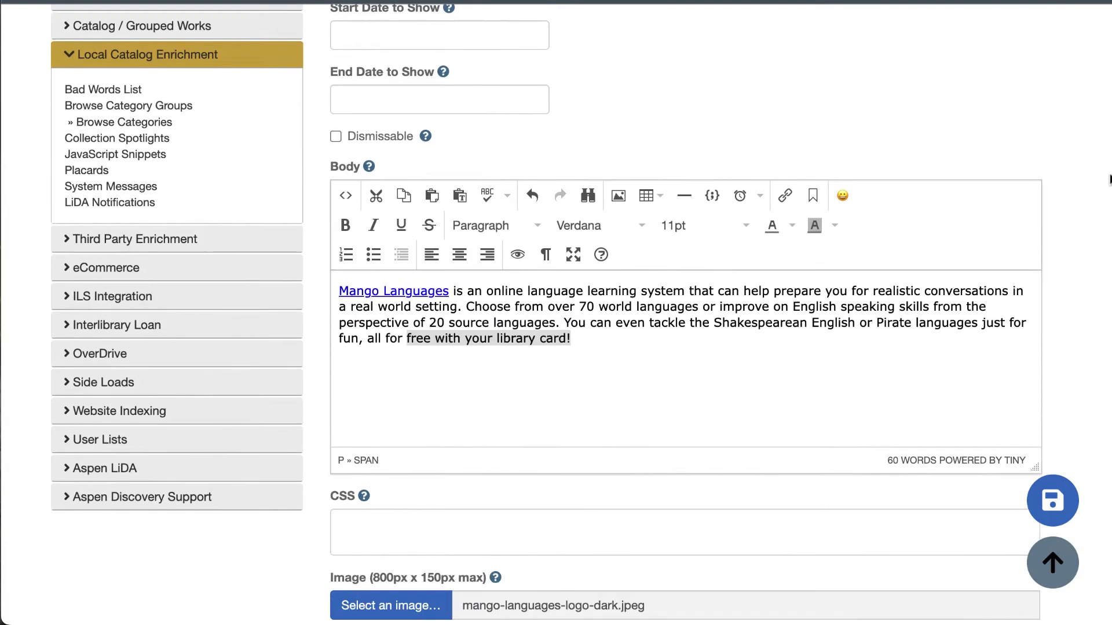
scroll(1101, 404, down, 2)
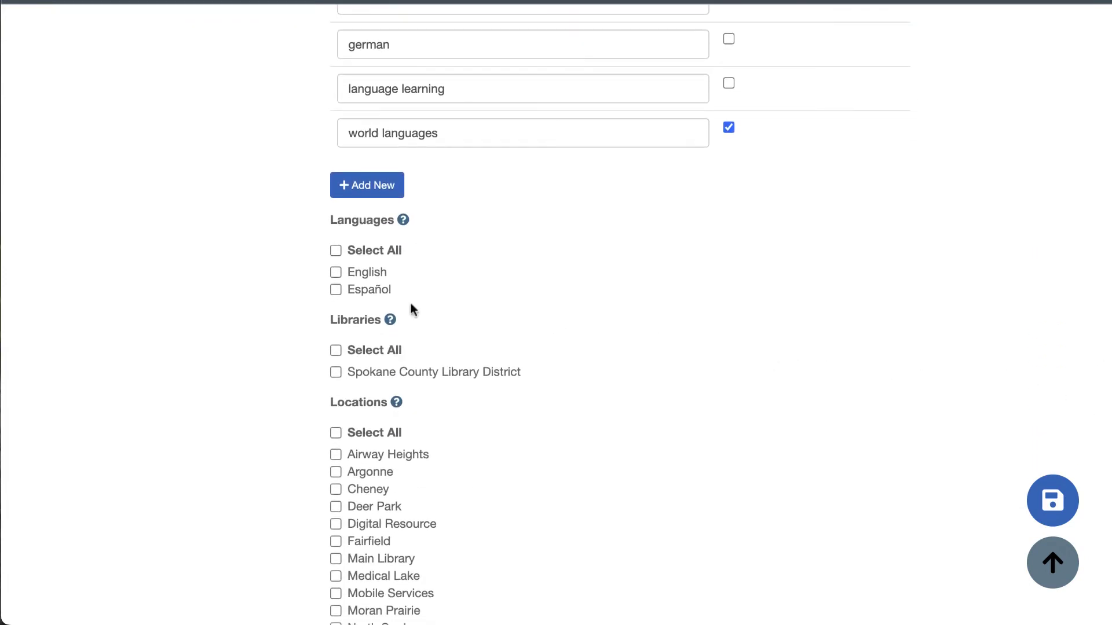
- Show the placard in all languages, for all libraries and at every location
click(382, 291)
click(372, 251)
scroll(721, 384, down, 3)
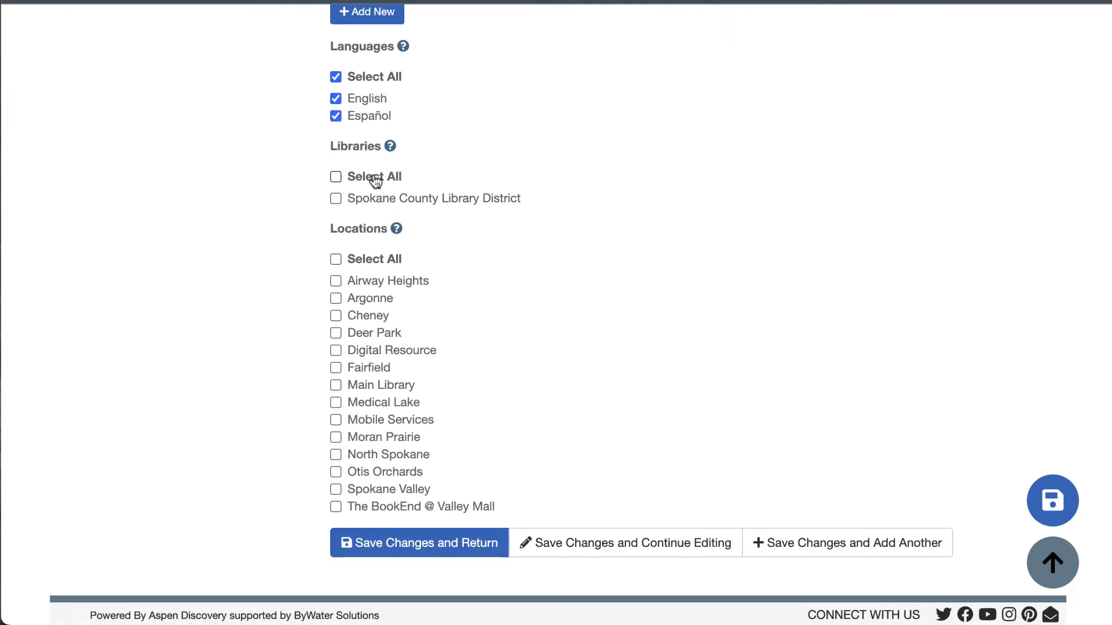
click(374, 177)
click(383, 259)
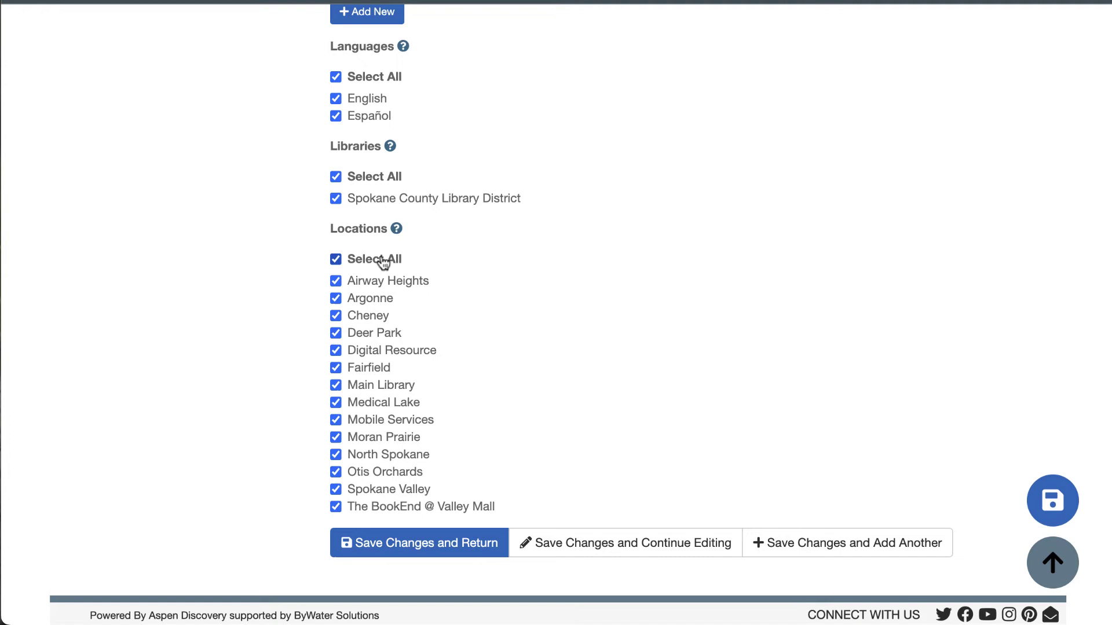
- Save the placard, search the catalog for 'spanish', and bring up the account menu
click(568, 544)
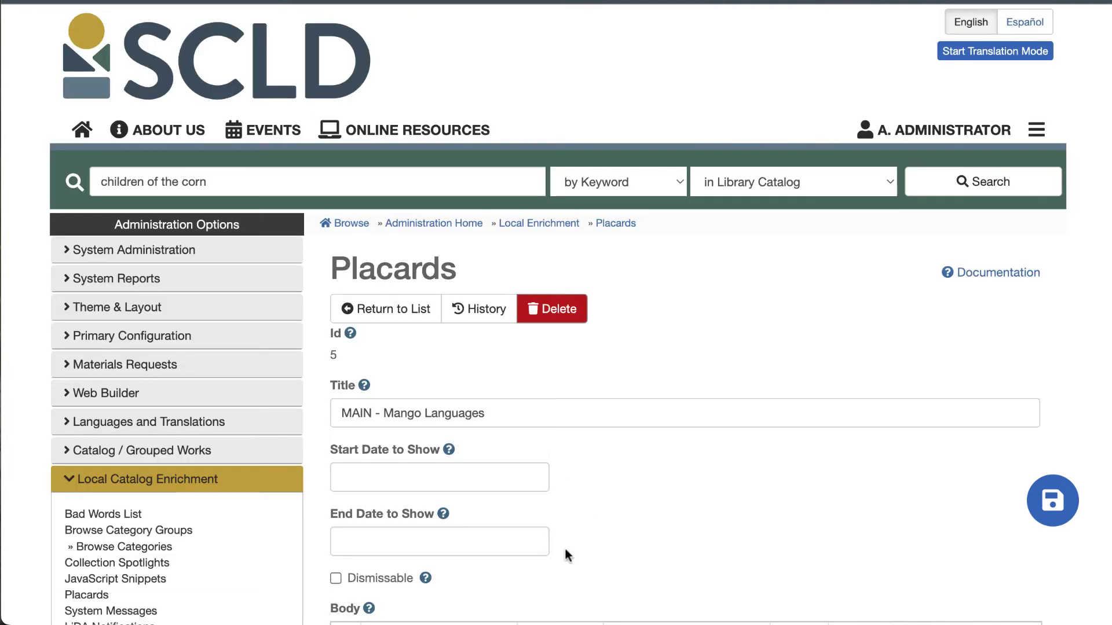
triple_click(293, 178)
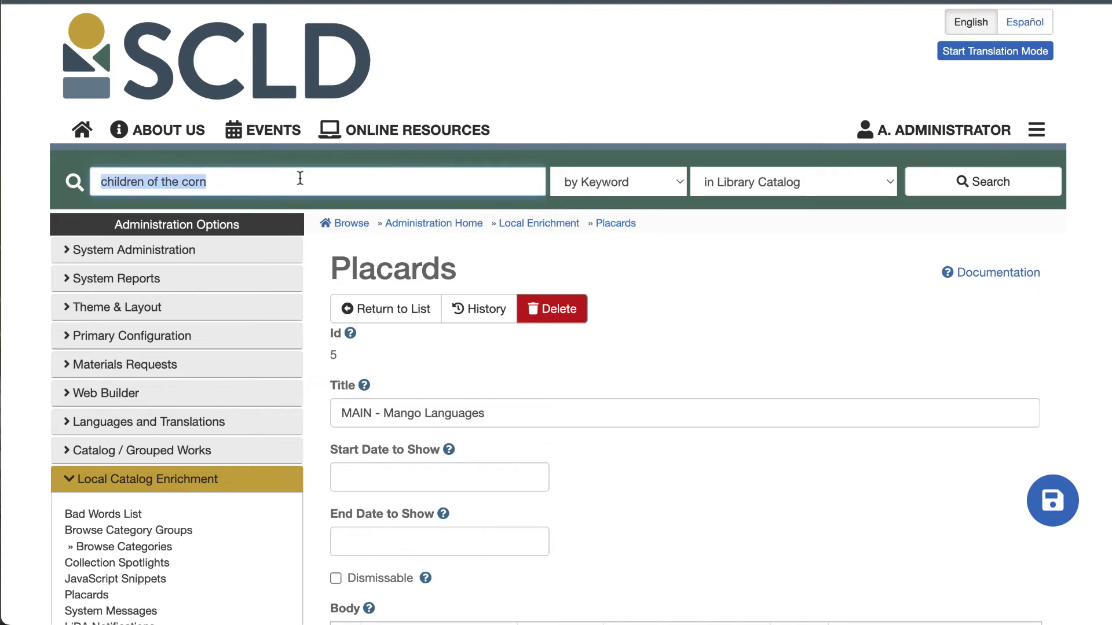
key(BackSpace)
text(spanish)
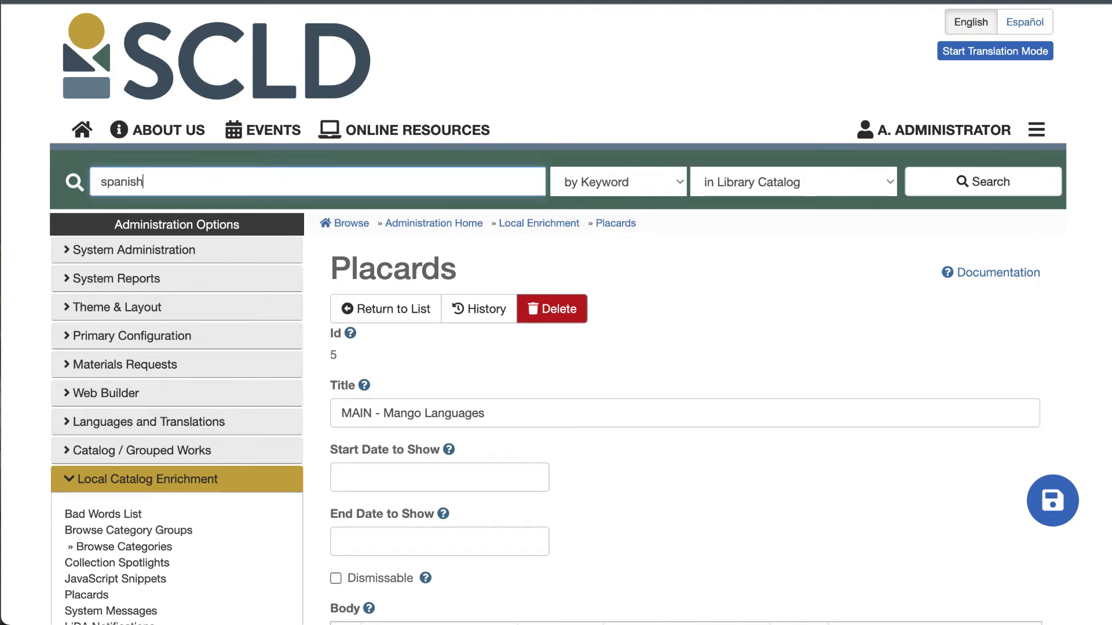
key(Return)
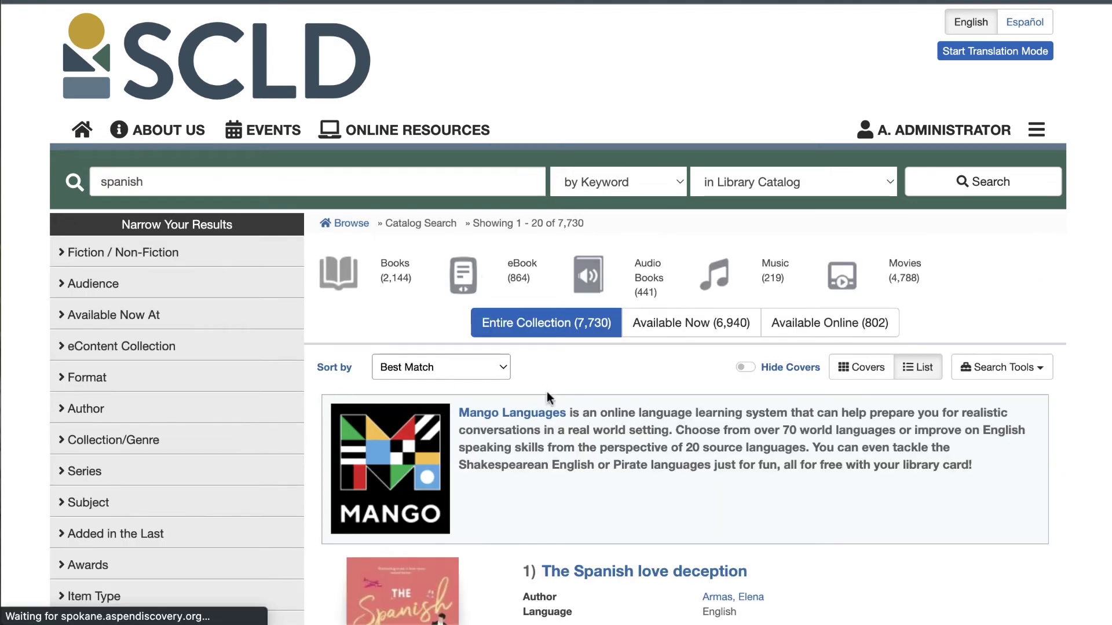
click(1036, 129)
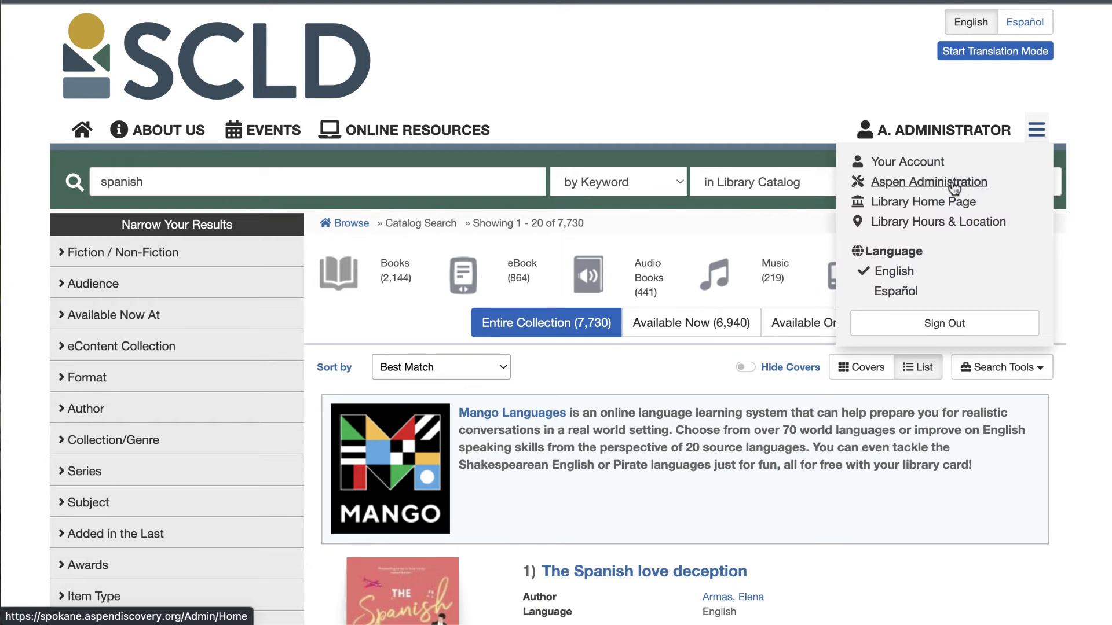
- Go to Aspen Administration and open Placards under Local Catalog Enrichment
click(953, 183)
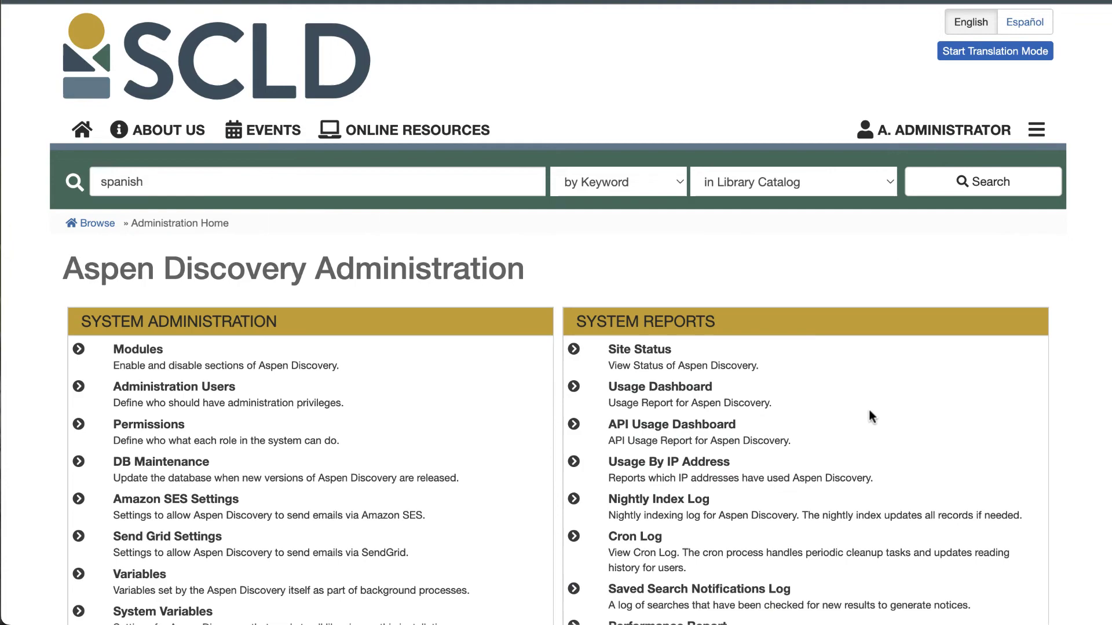
scroll(869, 409, down, 20)
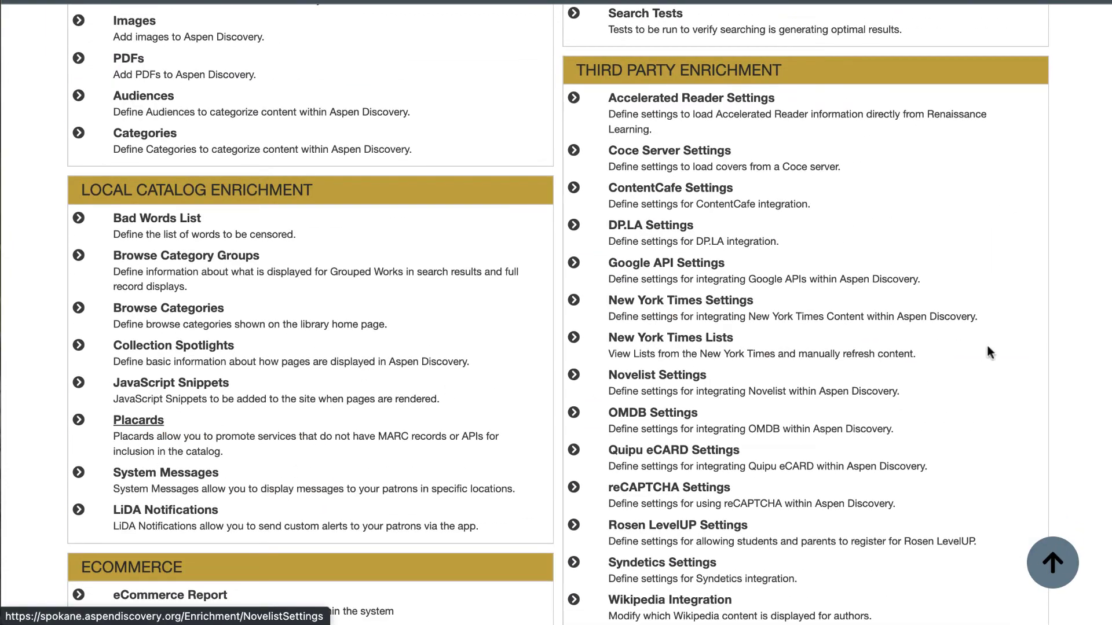
click(136, 421)
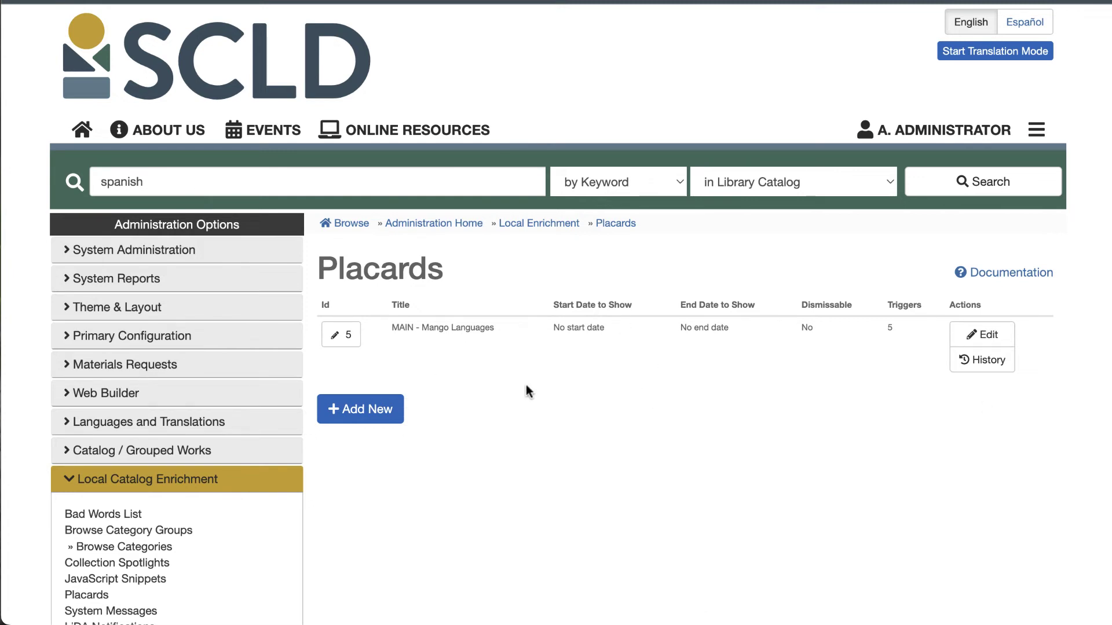
- Edit the MAIN - Mango Languages placard and delete all of its body text
click(989, 336)
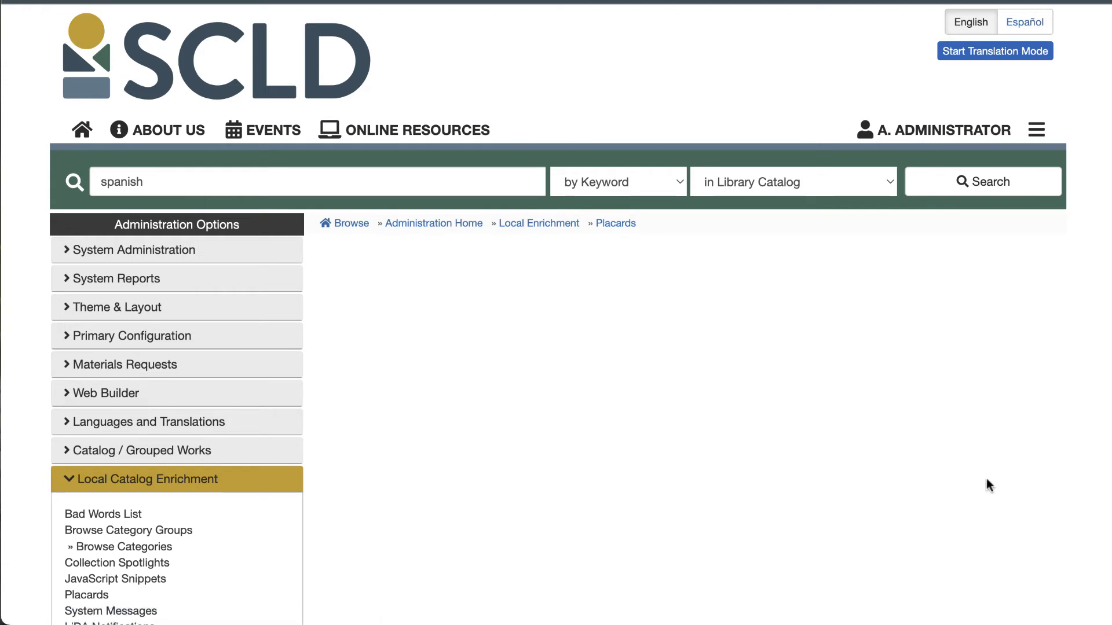
scroll(877, 481, down, 5)
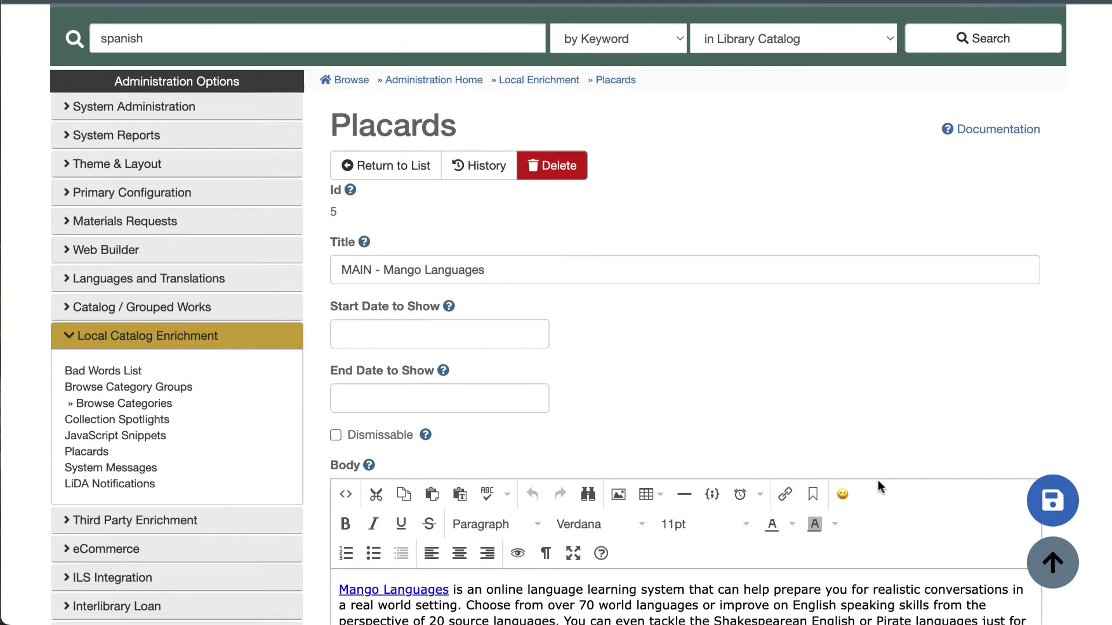
click(594, 466)
drag(631, 469, 325, 409)
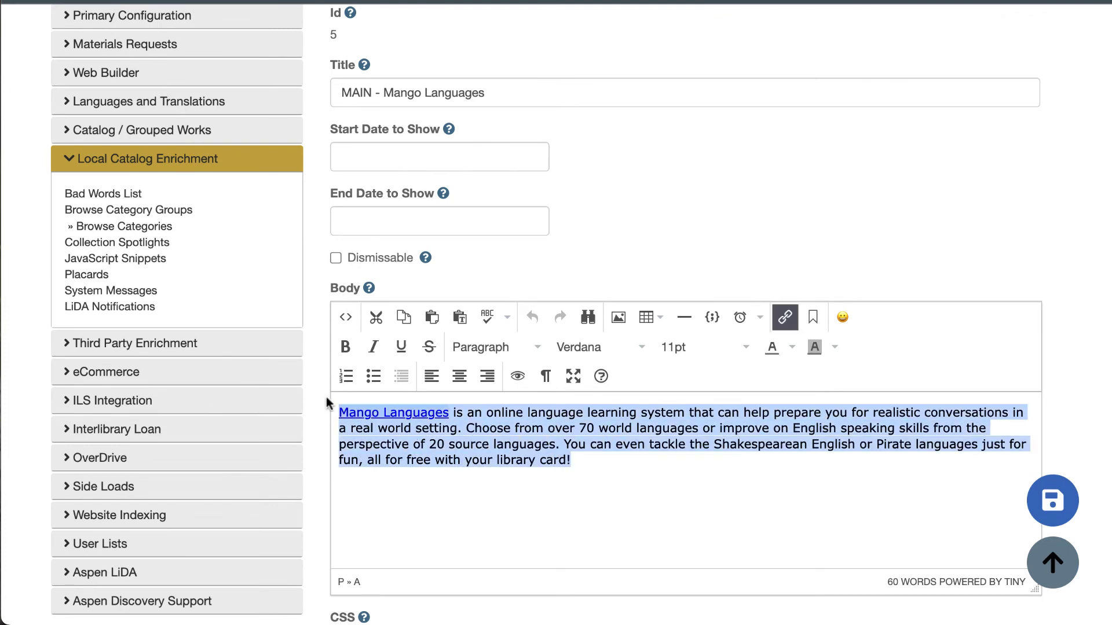
key(BackSpace)
- Mark the Mango logo image for removal and save the placard
scroll(741, 422, down, 4)
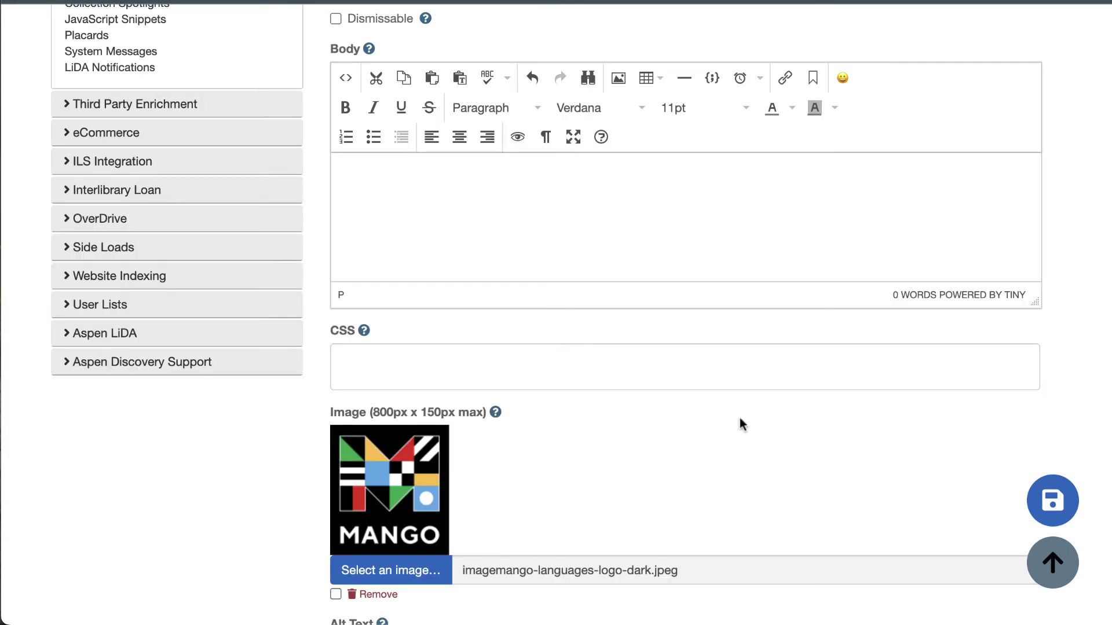
scroll(742, 425, down, 2)
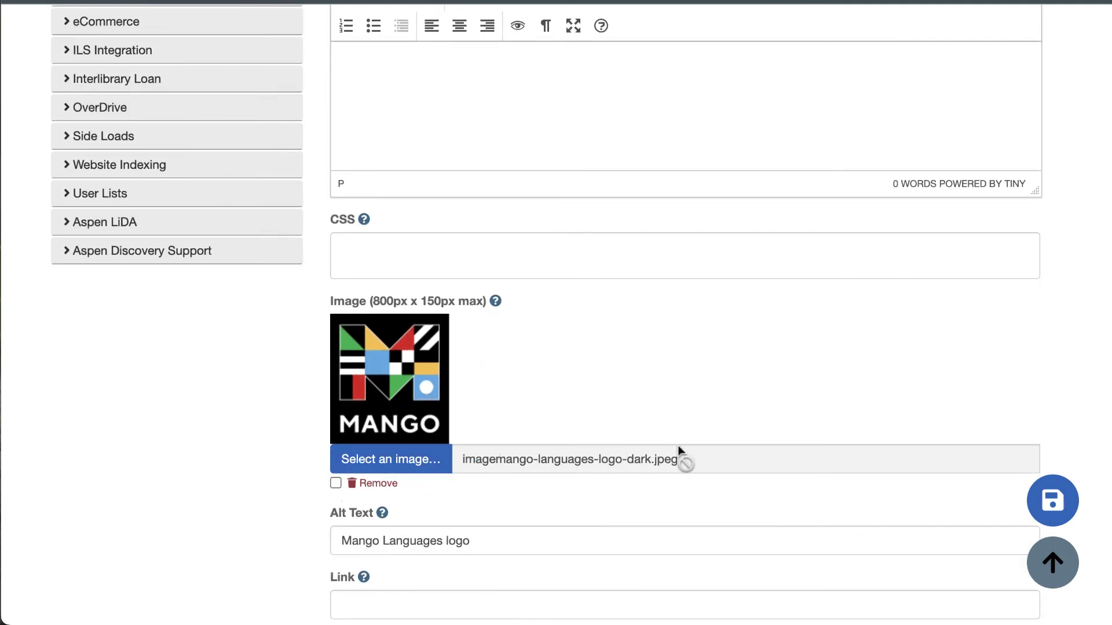
scroll(678, 446, up, 5)
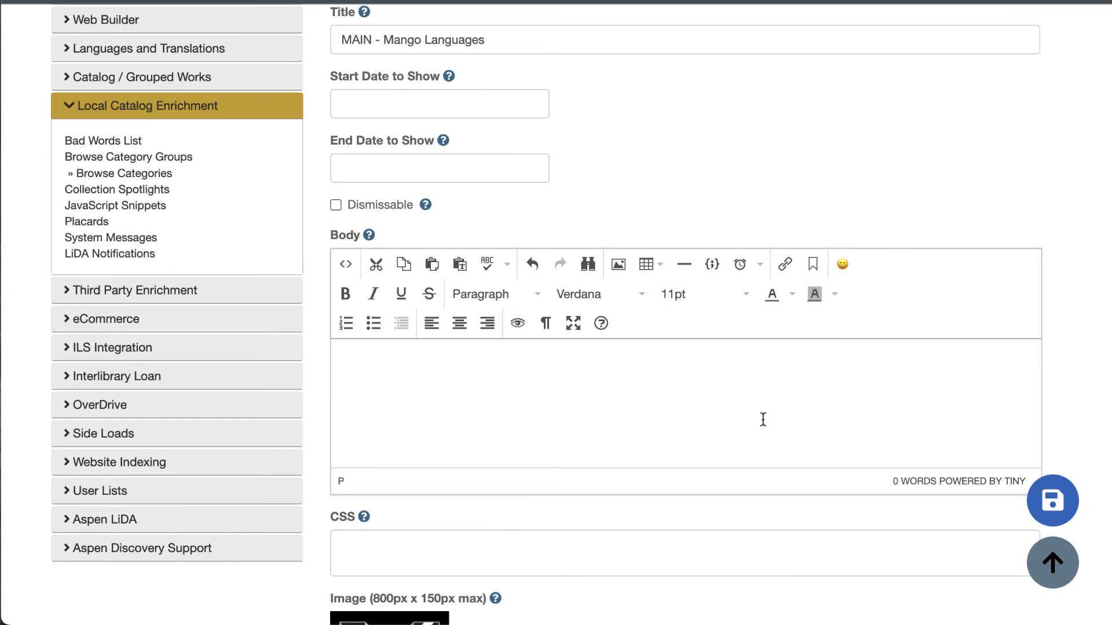
scroll(762, 419, down, 5)
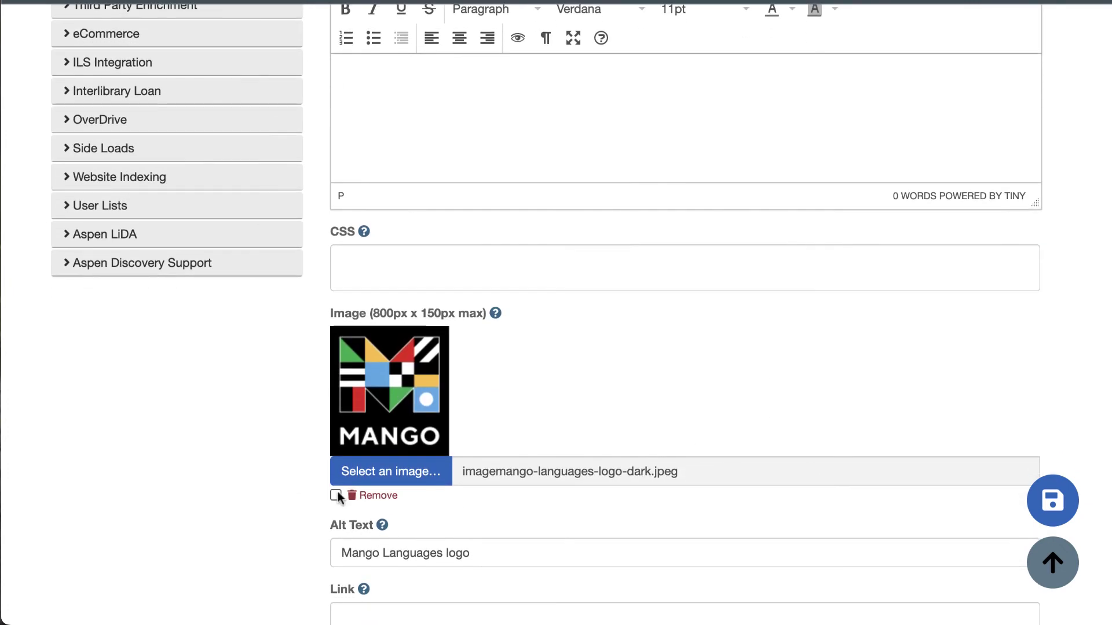
click(336, 495)
click(1065, 521)
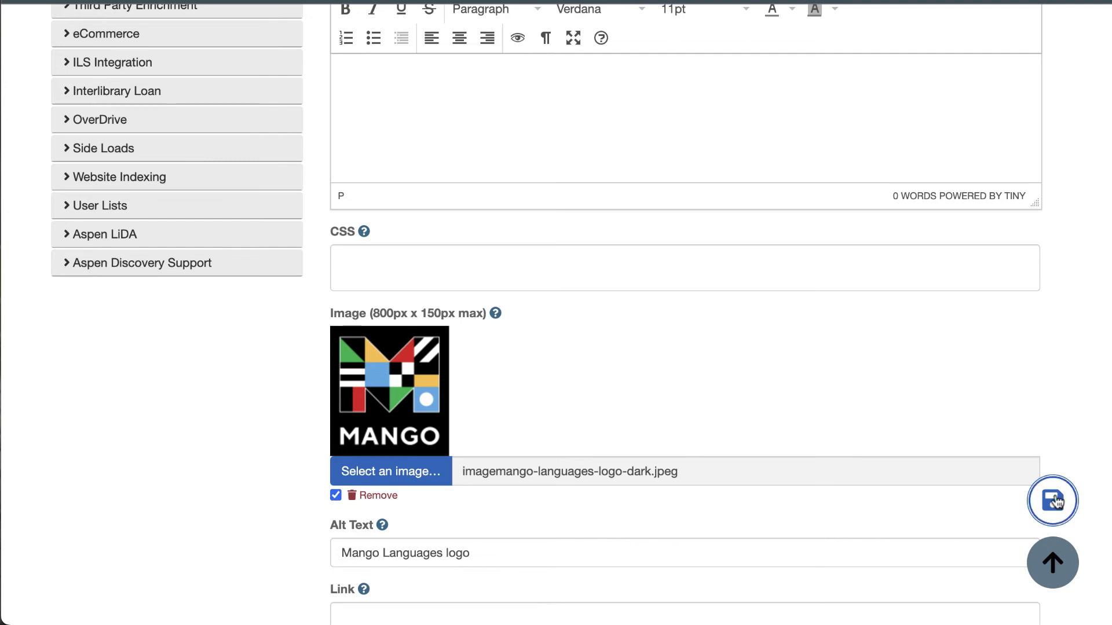
scroll(704, 473, down, 10)
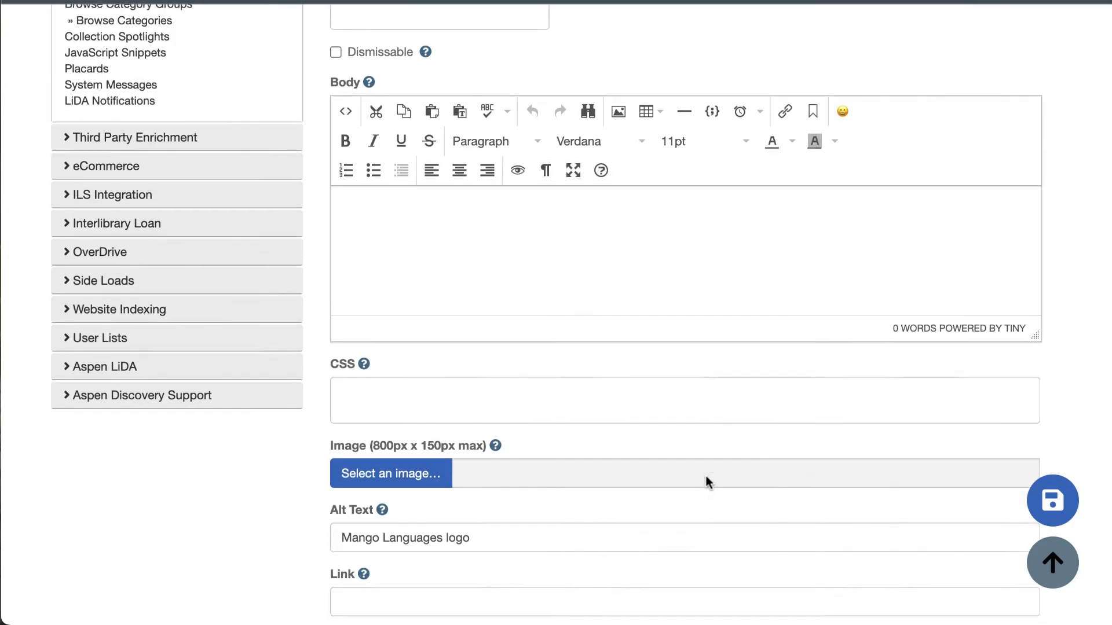
scroll(607, 443, up, 5)
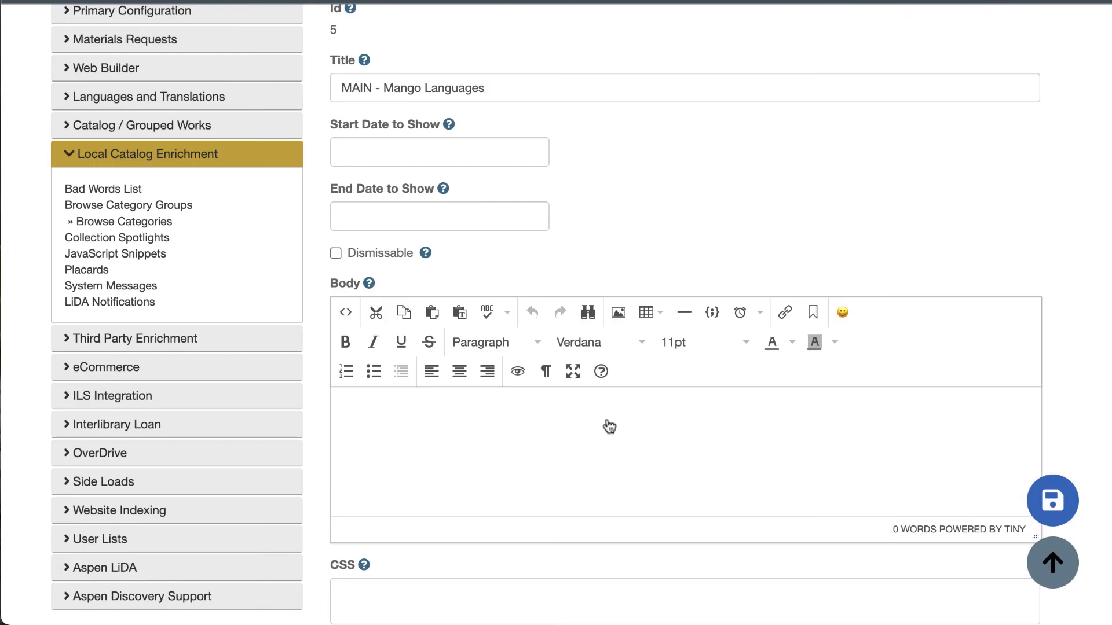
- Upload the Mango banner PNG as a body image, sourced /WebBuilder/ViewImage?size=full&id=2 at 800 x 200
click(617, 315)
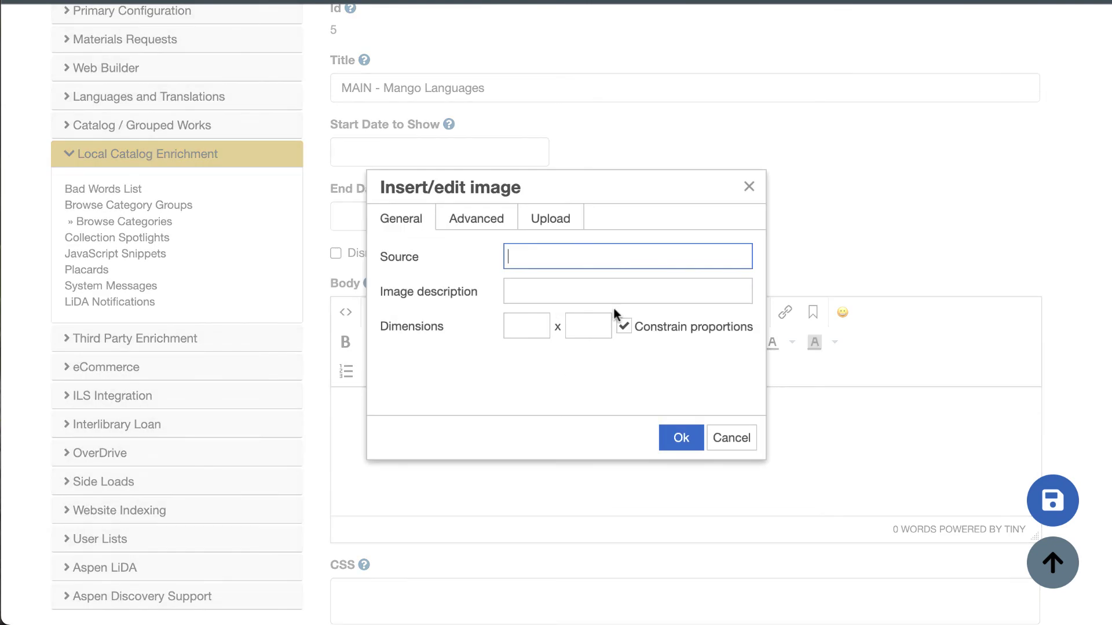
click(555, 225)
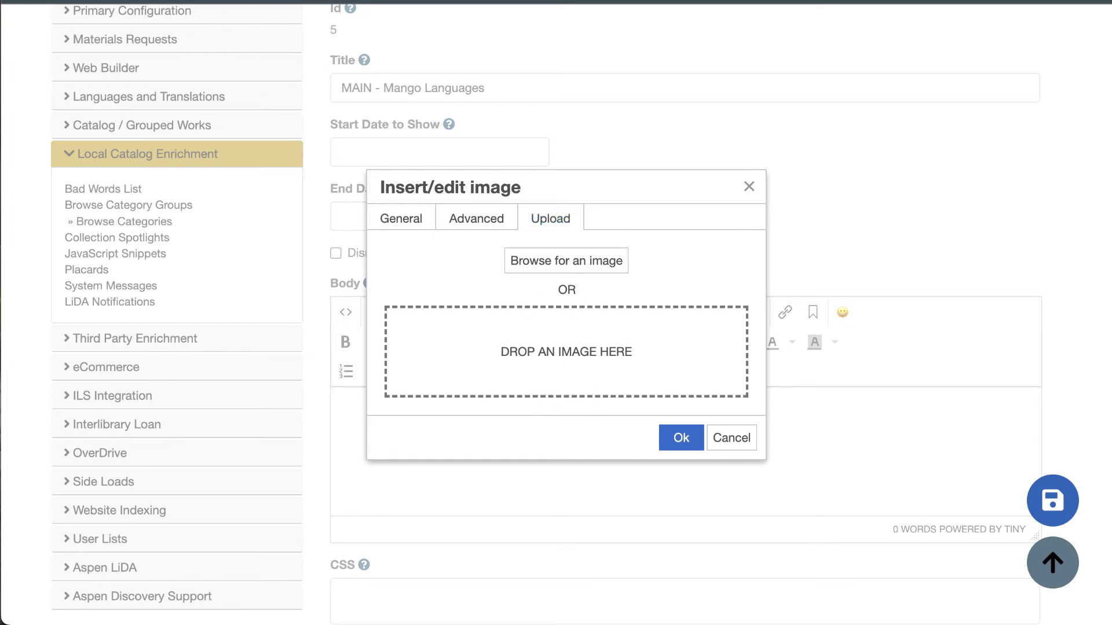
drag(1111, 446, 560, 336)
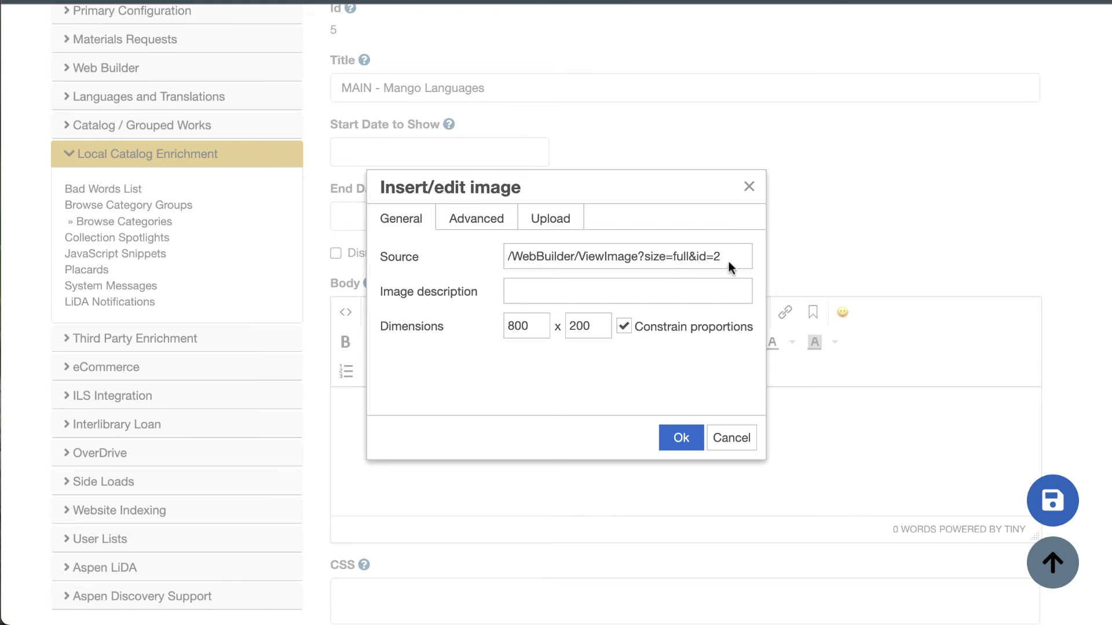
- Paste an image description and try changing the image width to 700
scroll(729, 255, down, 2)
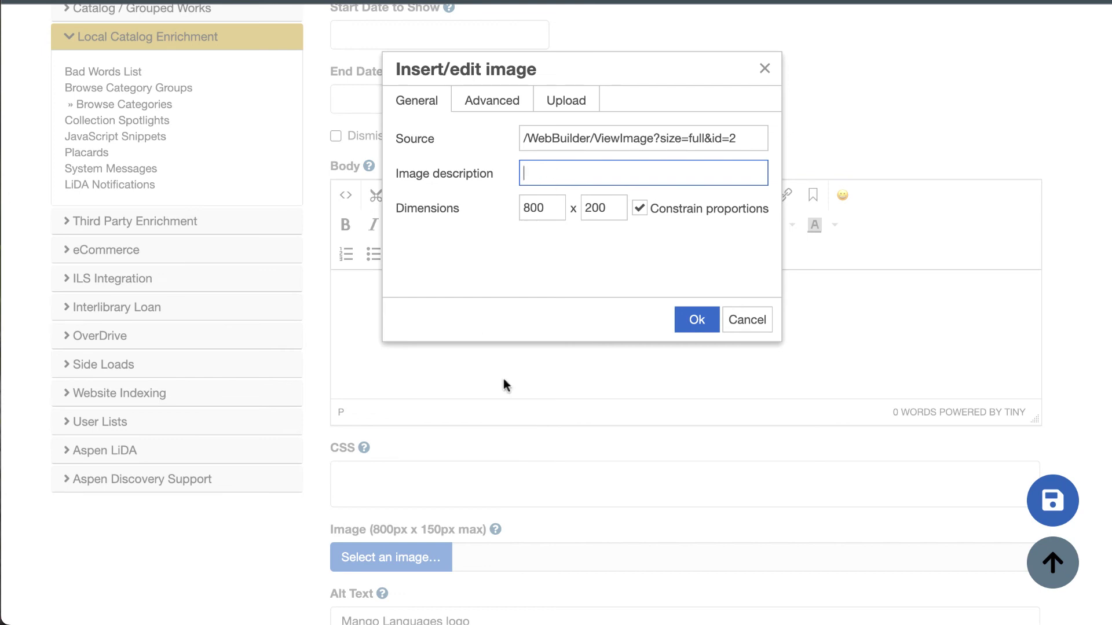
key(ctrl+v)
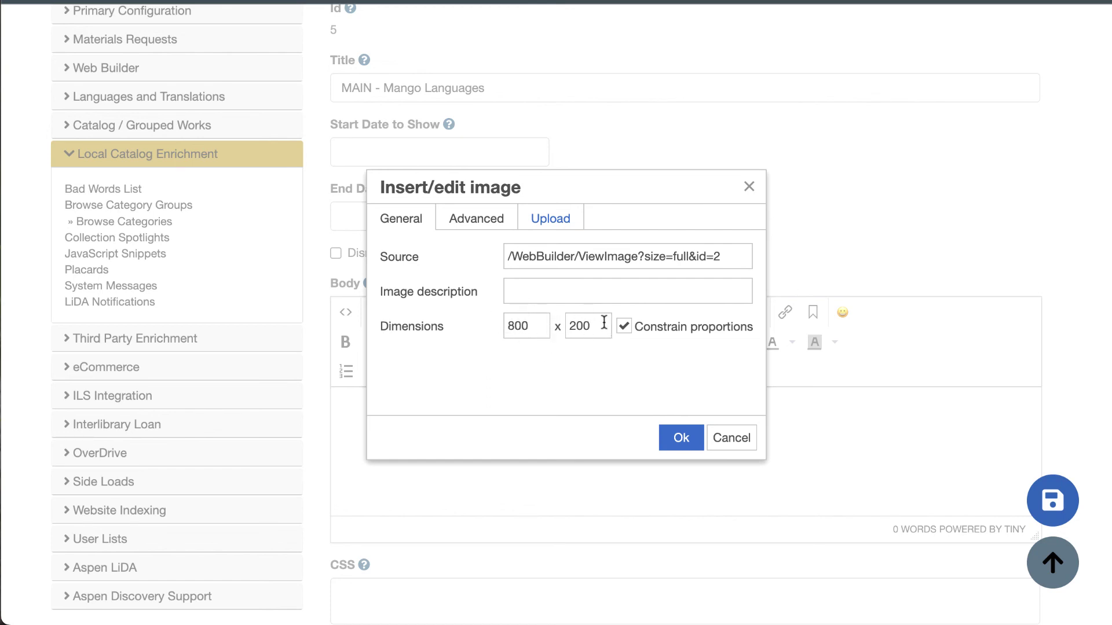
click(526, 323)
drag(541, 325, 485, 320)
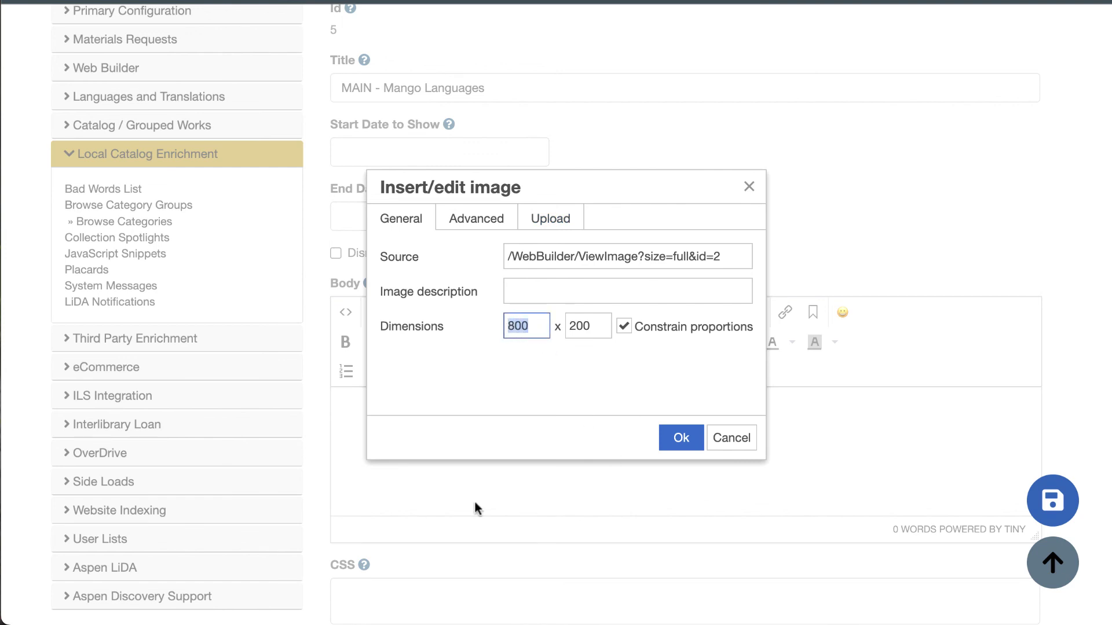
text(700)
click(599, 326)
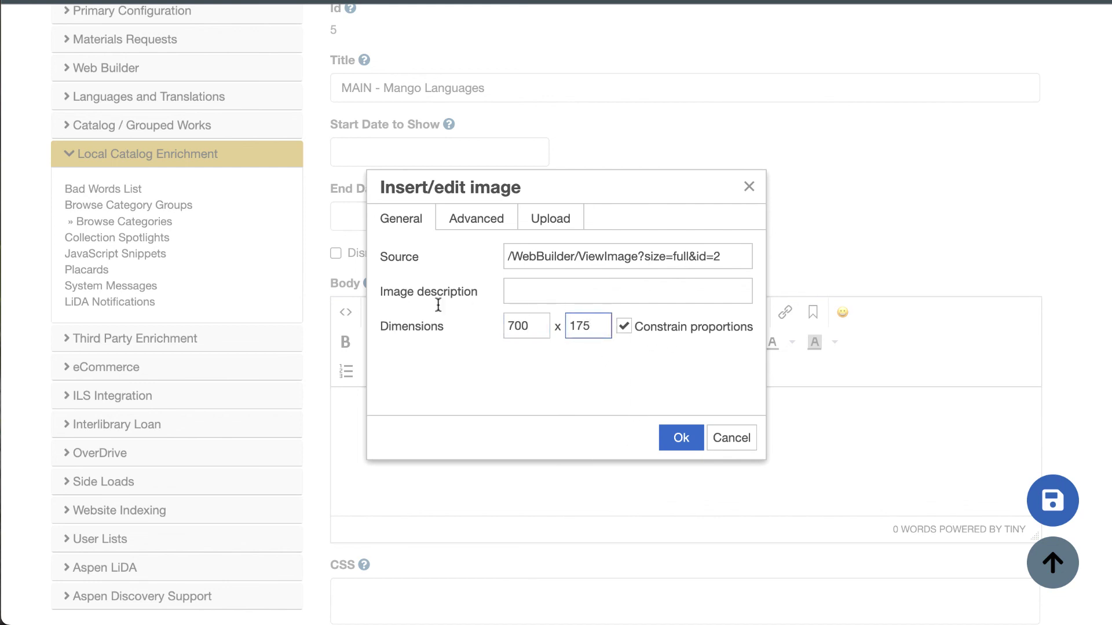
- Restore the width to 800 and insert the 800 x 200 banner into the body
double_click(544, 324)
text(800)
click(589, 335)
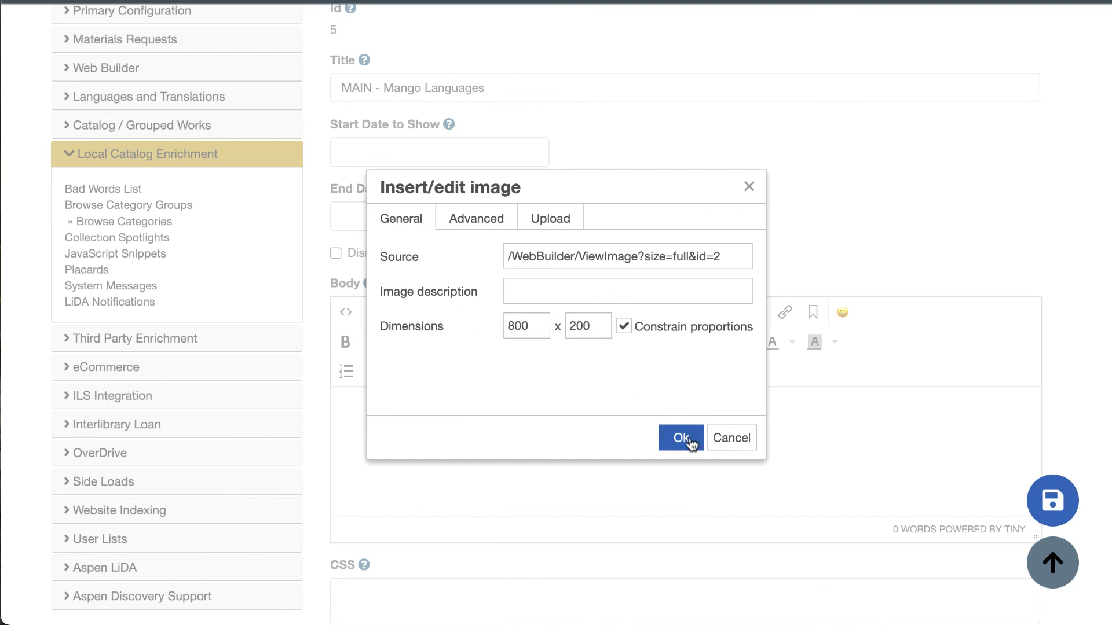
click(682, 438)
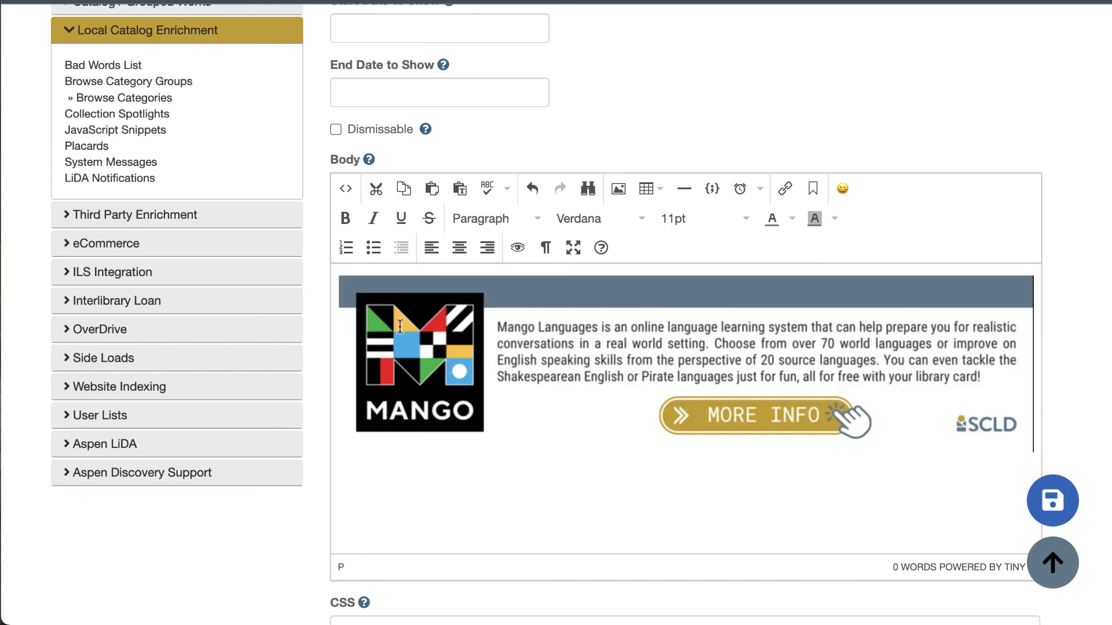
scroll(1065, 411, down, 3)
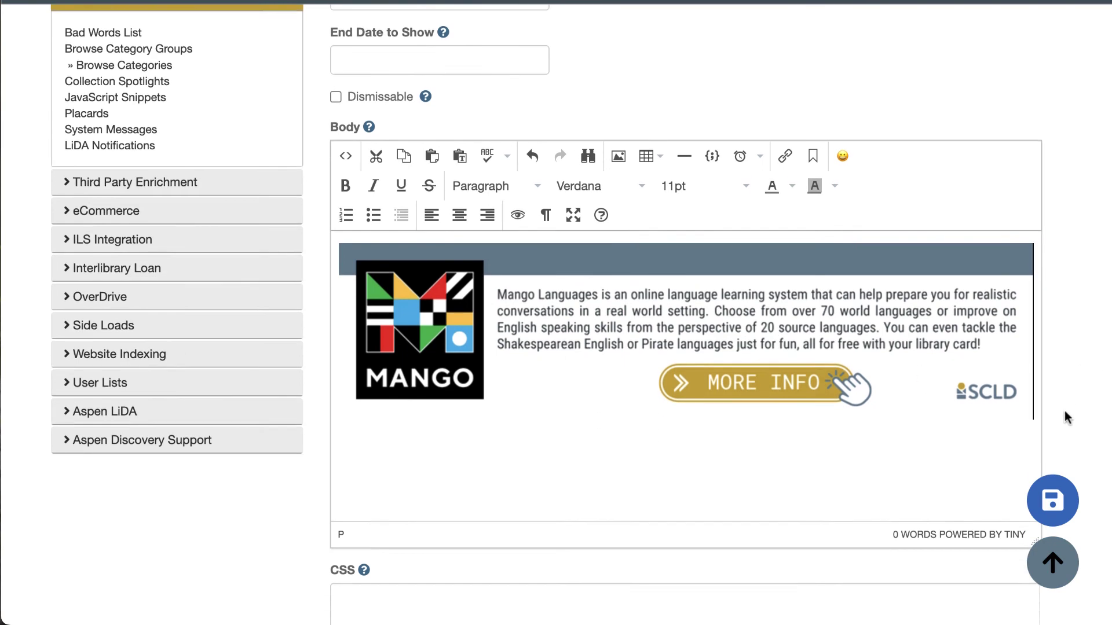
scroll(757, 449, down, 3)
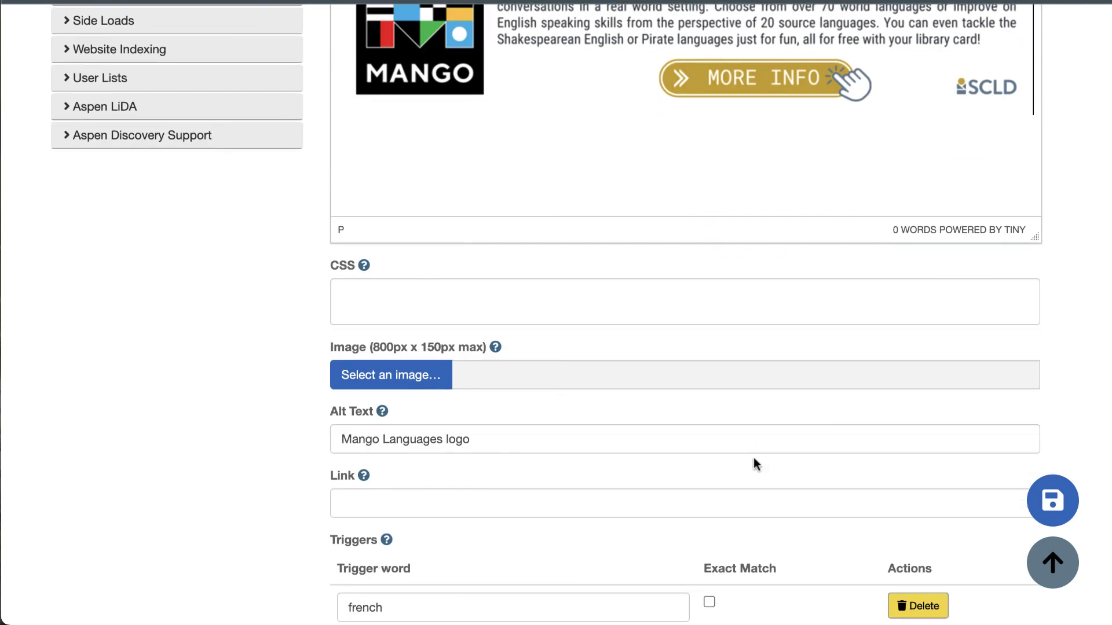
click(424, 497)
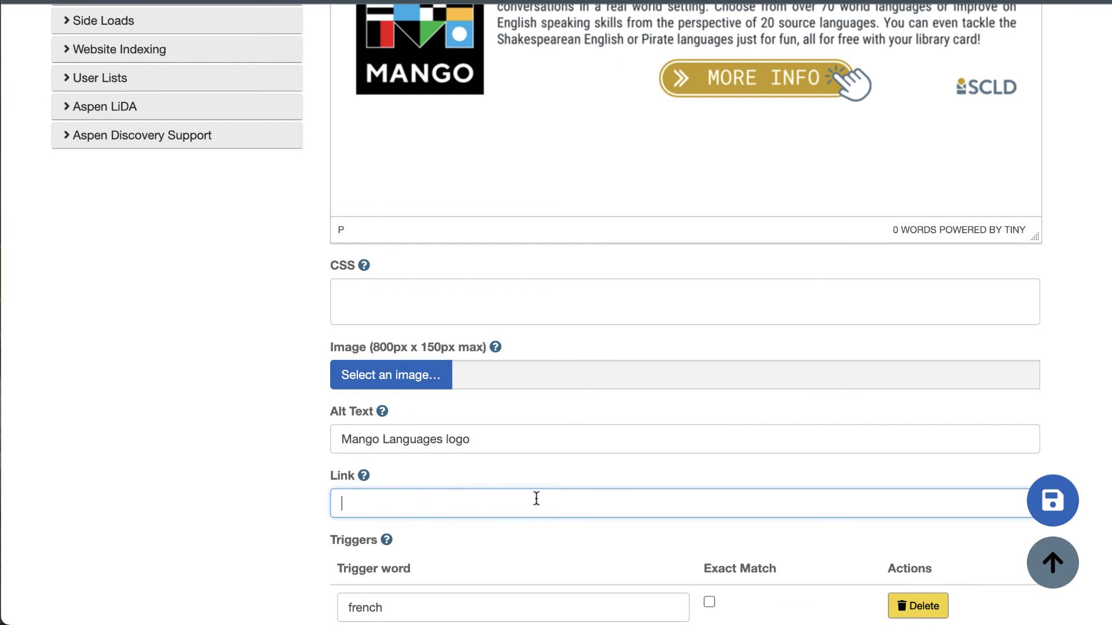
text(https://mangolanguages.com)
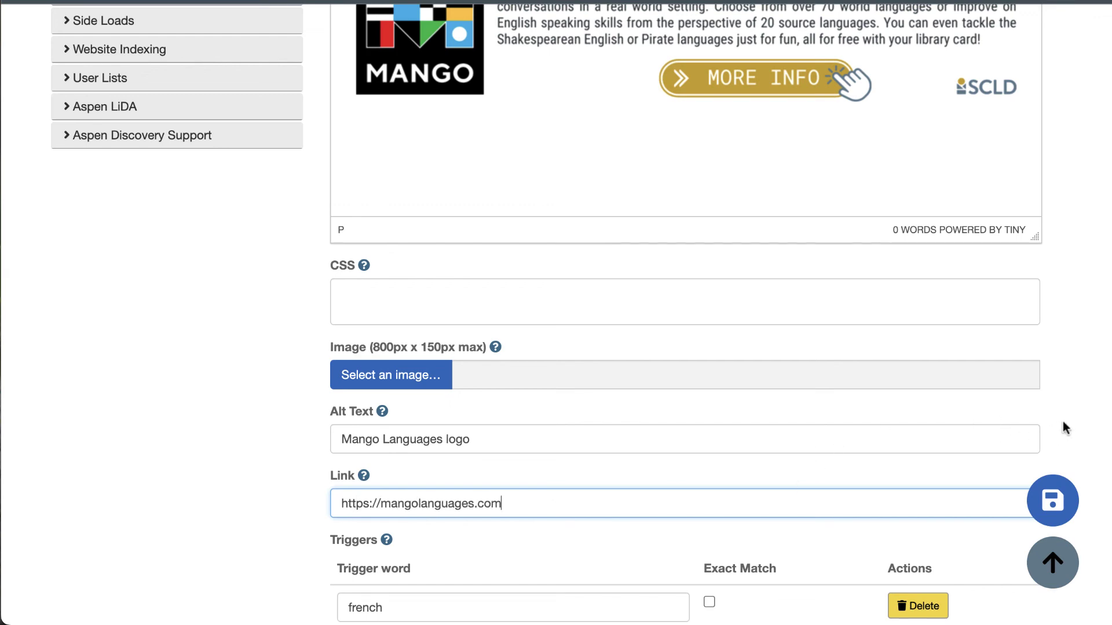
- Save the placard, leave the edit page, and view the new banner above the 'spanish' results
click(1052, 499)
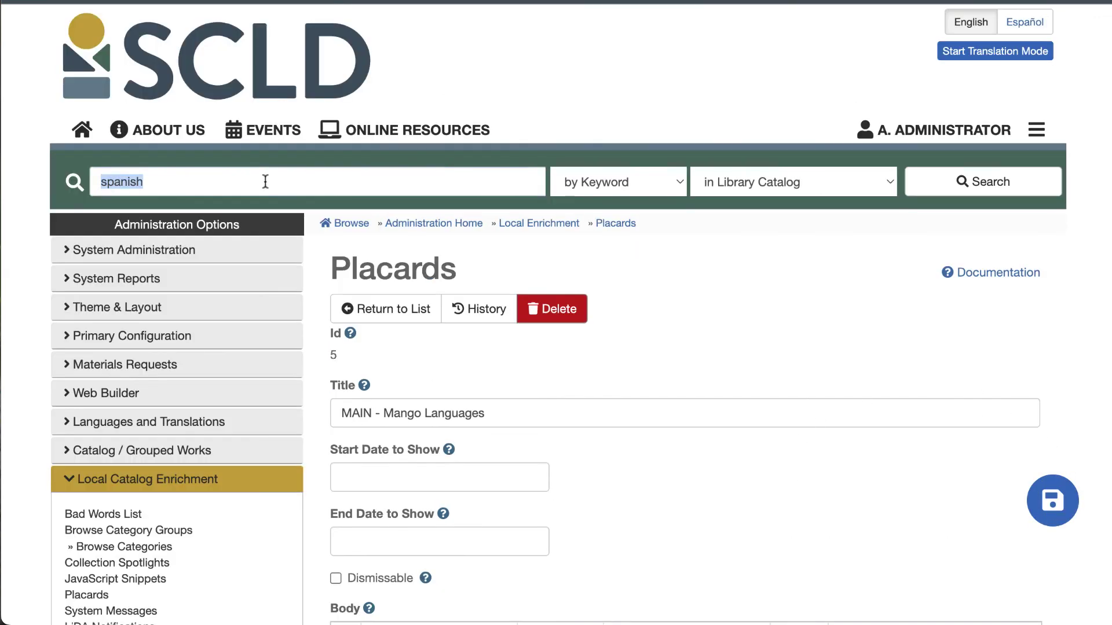
click(987, 184)
click(541, 196)
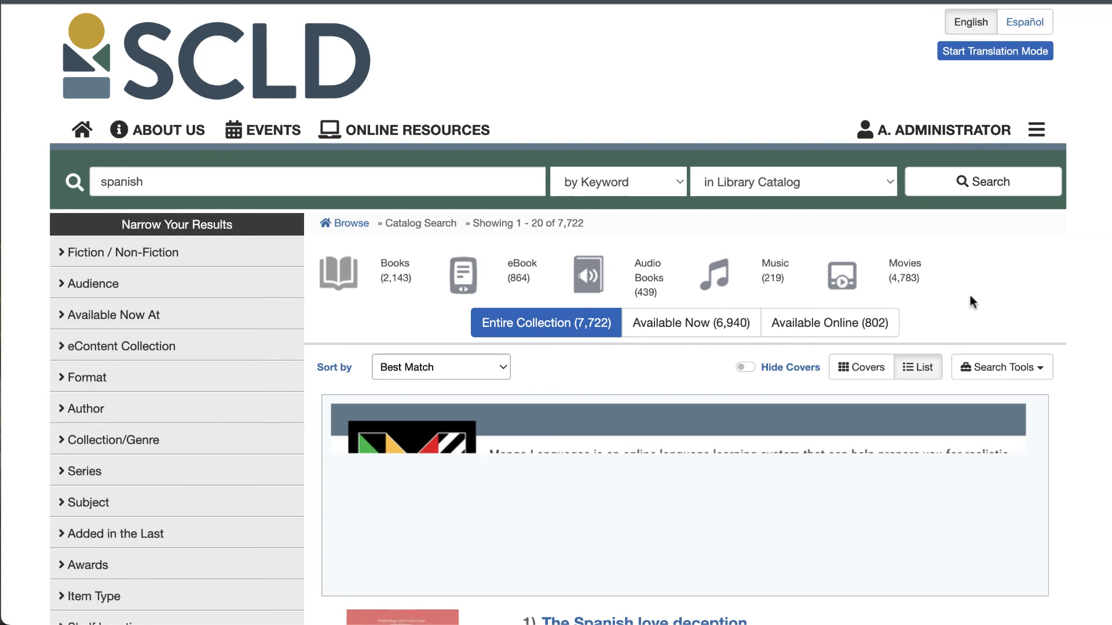
scroll(1096, 371, down, 2)
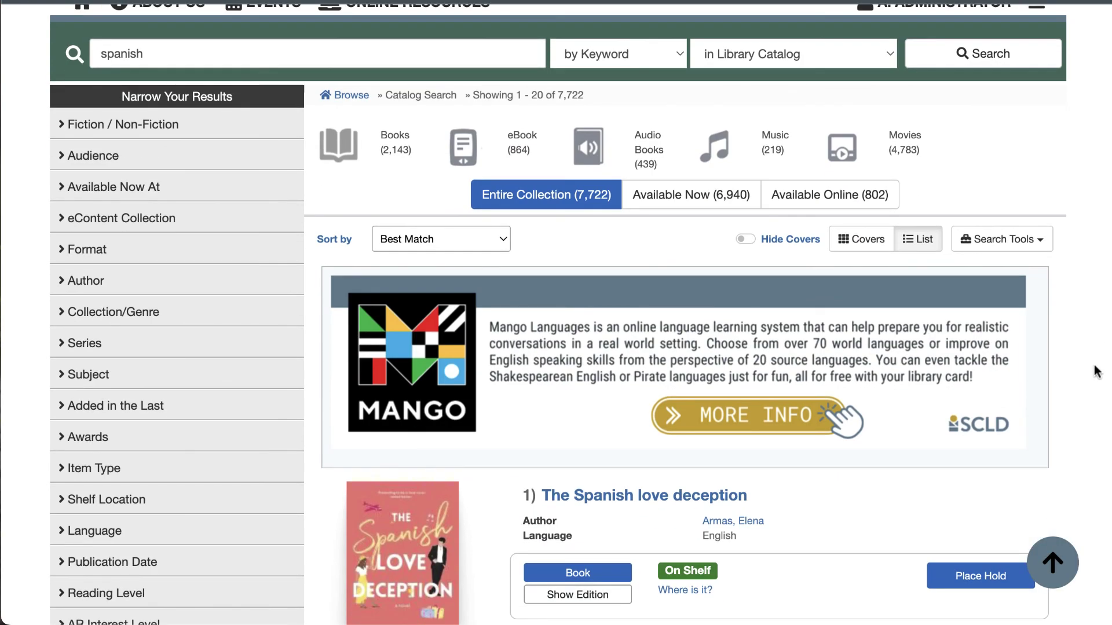